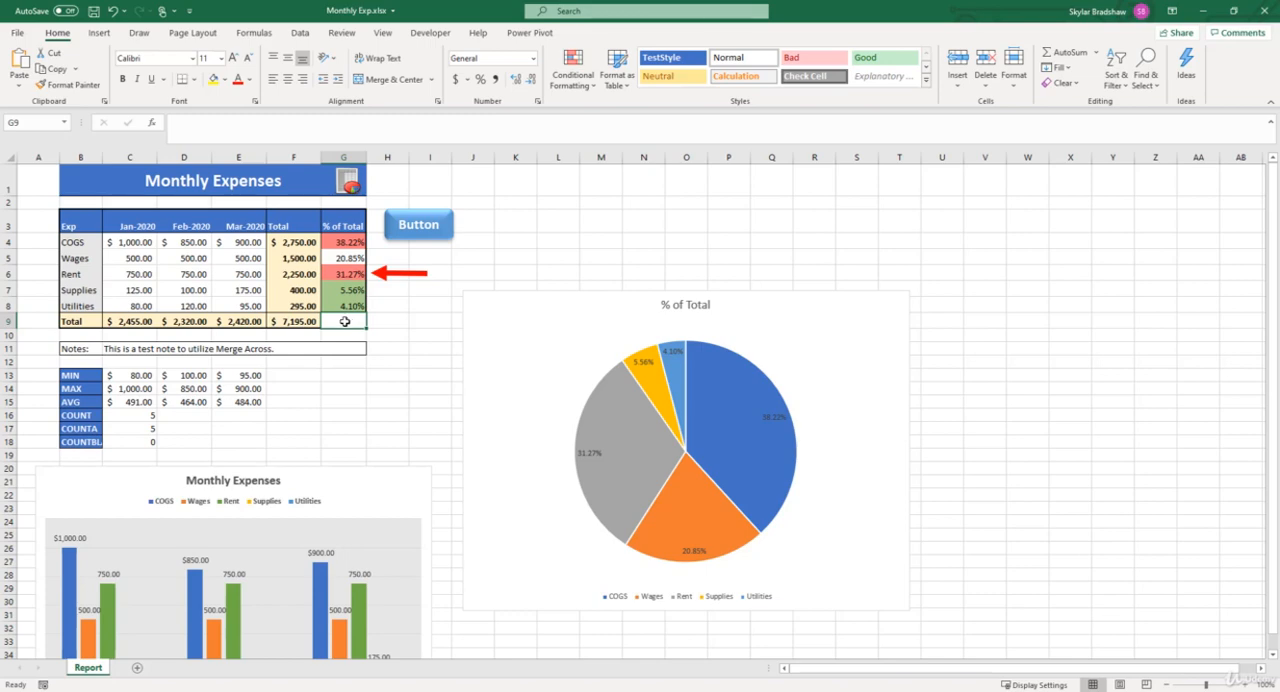
# - Clear the three month headings, January to March 2020, from C3:E3 of the expense table
pyautogui.click(135, 224)
pyautogui.moveTo(135, 224); pyautogui.dragTo(231, 222)
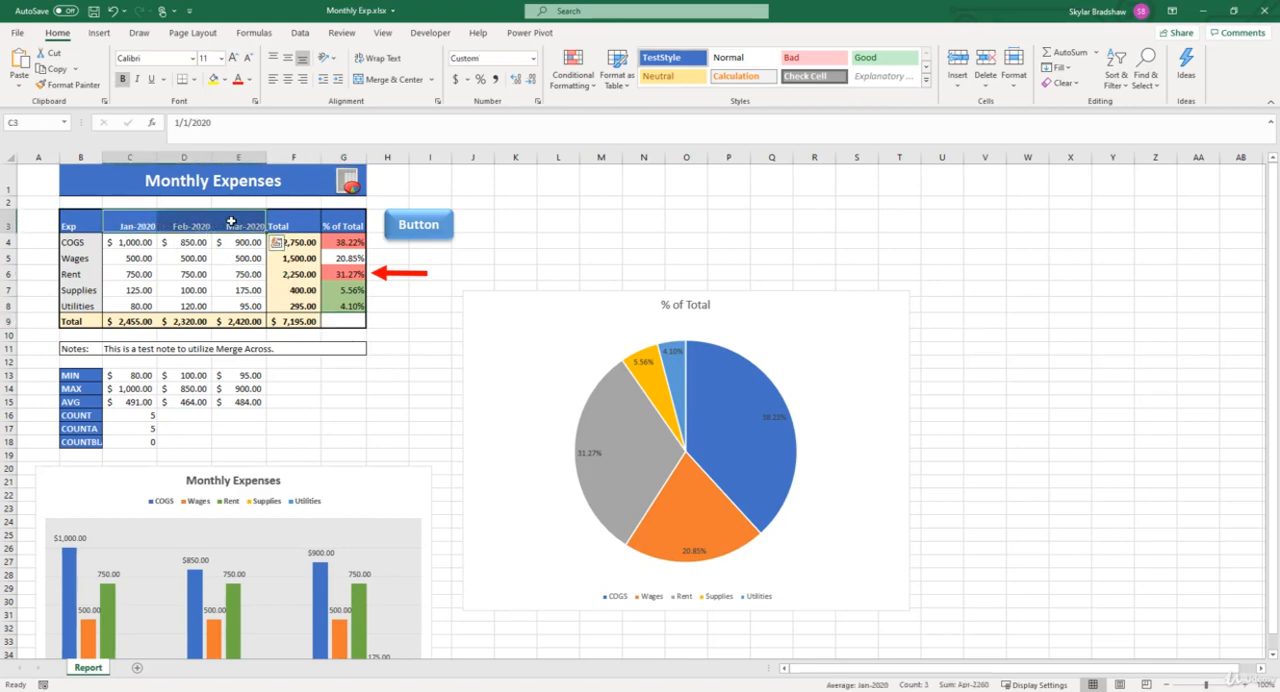
pyautogui.press('Delete')
# - Enter the generic column headings Month 1, Month 2 and Month 3 in cells C3, D3 and E3
pyautogui.click(129, 227)
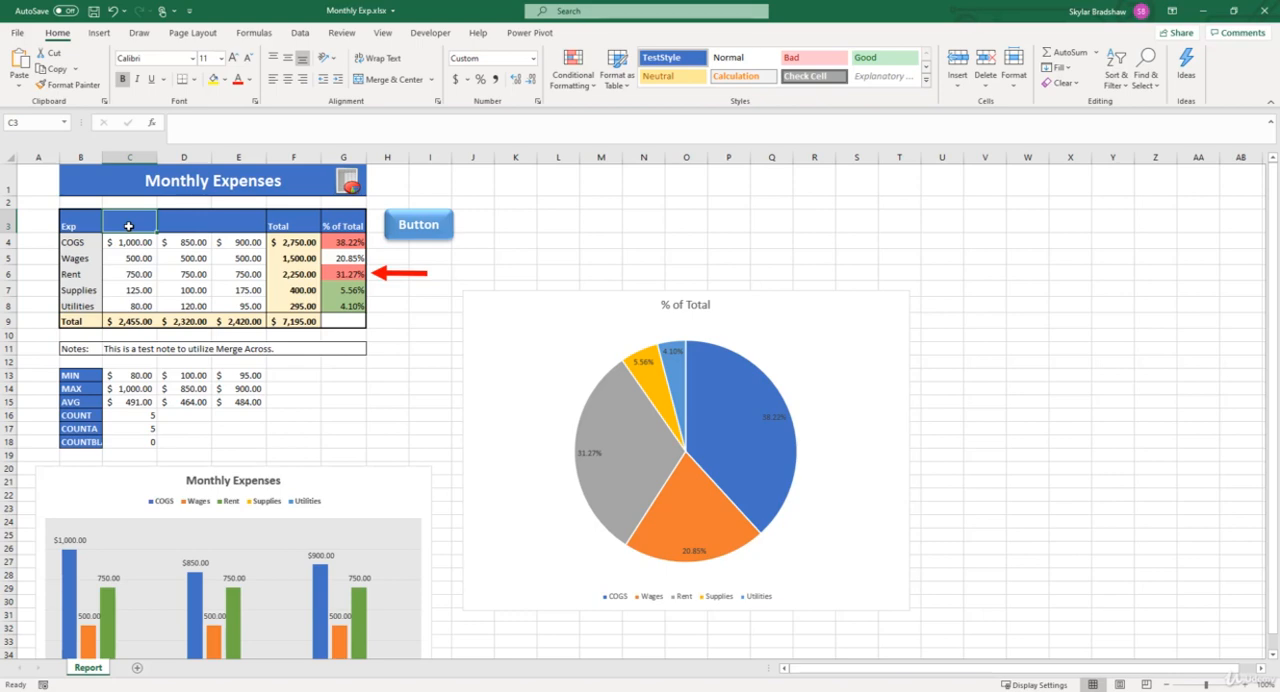
pyautogui.write('Month 2')
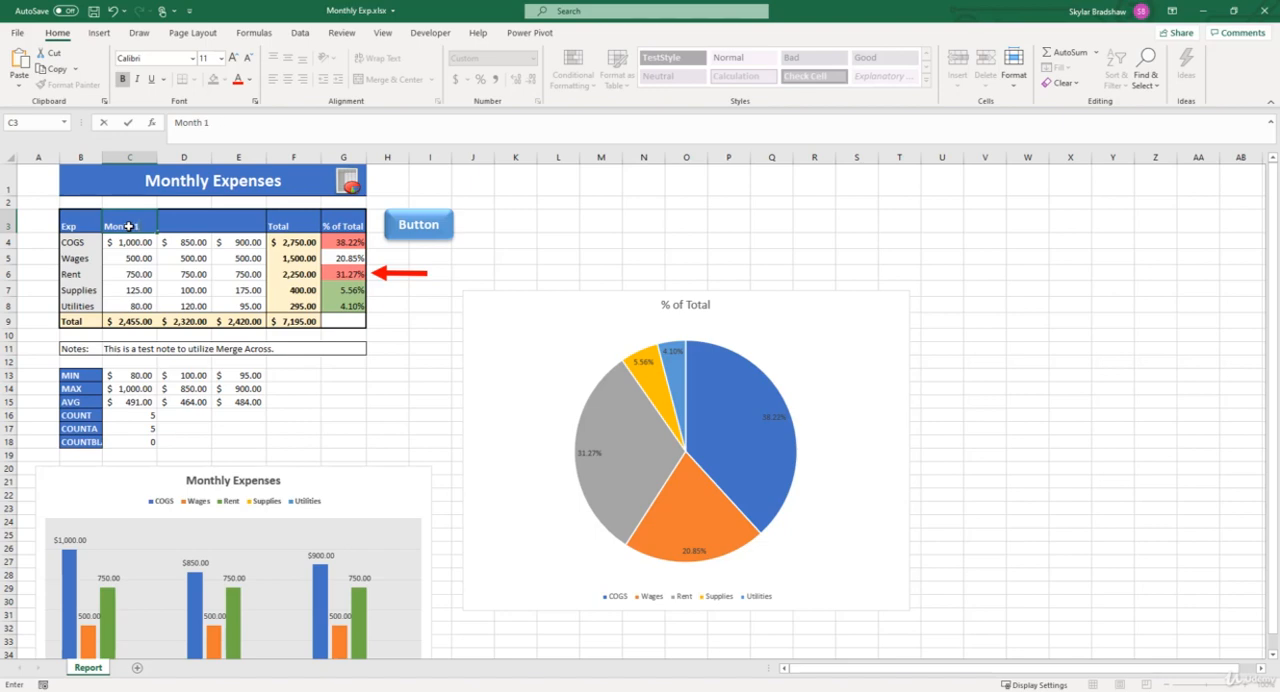
pyautogui.press('Tab')
pyautogui.write('Month')
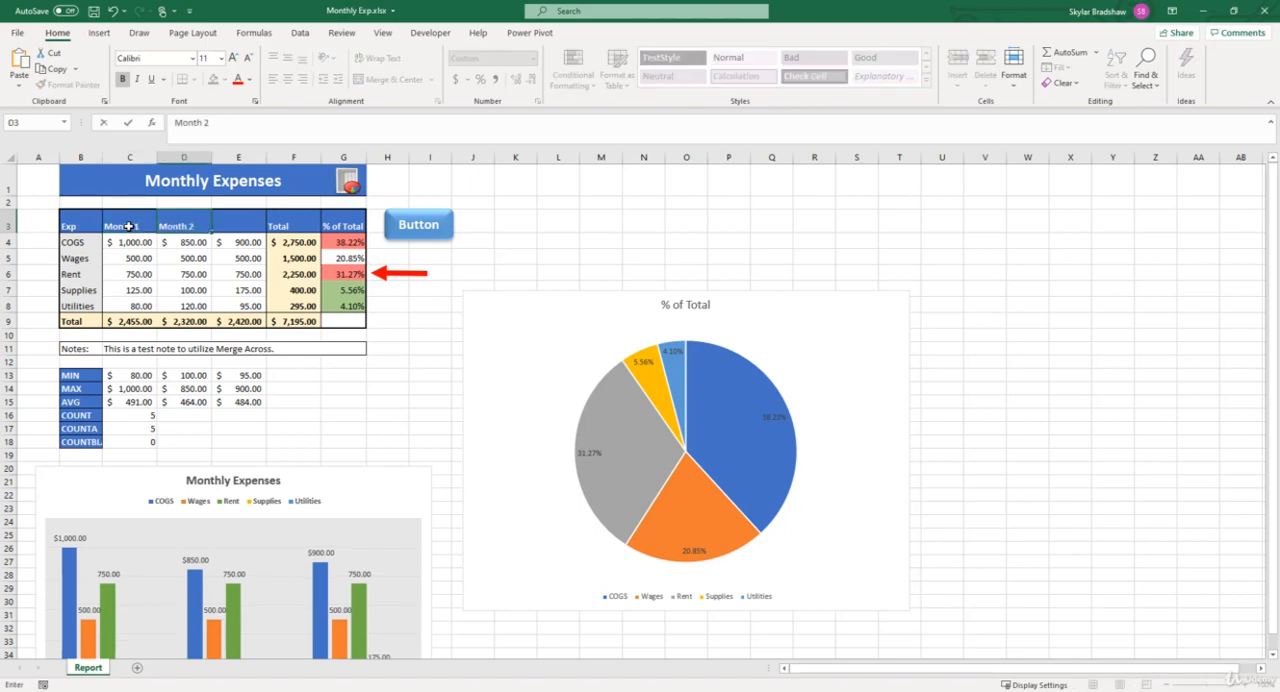
pyautogui.write(' 2')
pyautogui.press('Tab')
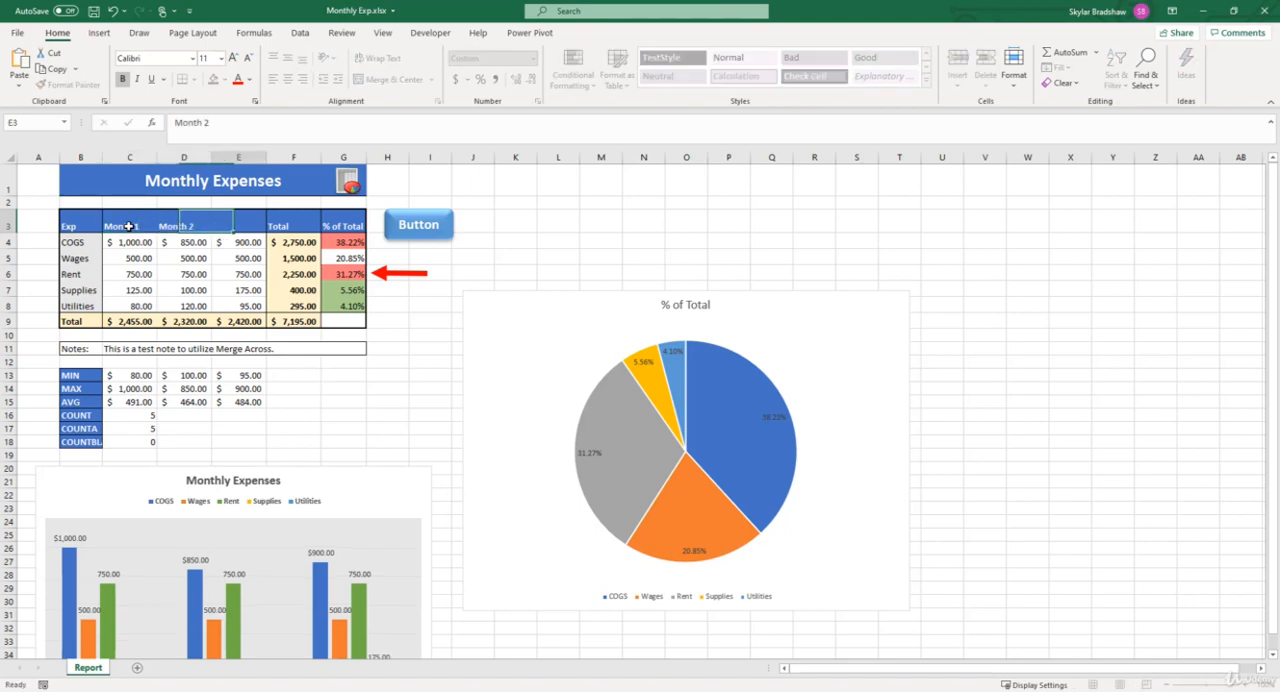
pyautogui.write('mO')
pyautogui.press('BackSpace')
pyautogui.press('BackSpace')
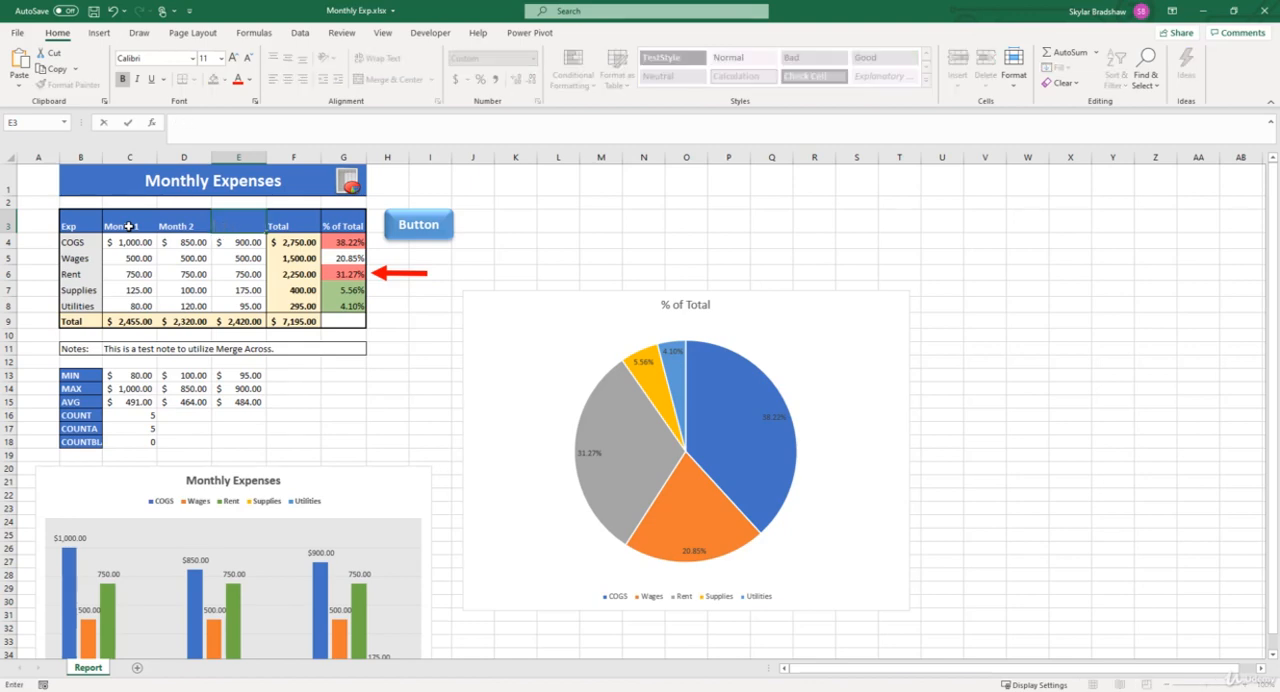
pyautogui.write('Month 3')
pyautogui.press('Return')
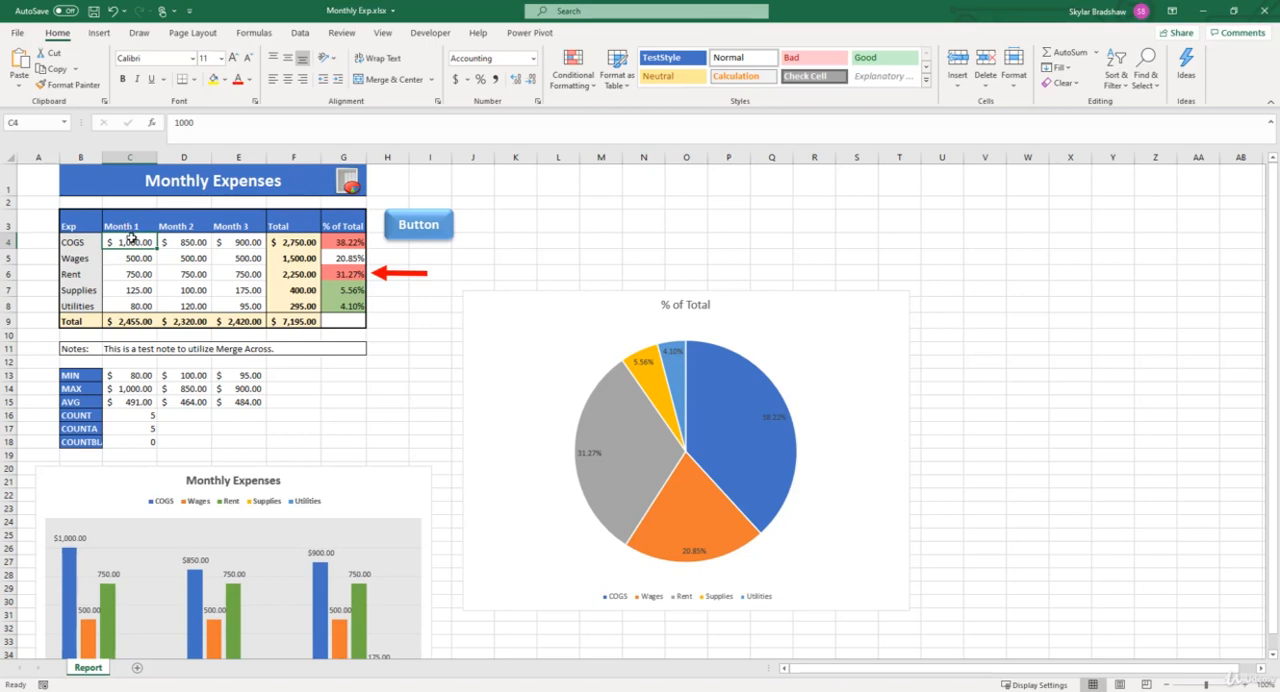
# - Clear all monthly expense amounts from COGS to Utilities in C4:E8, leaving the total formulas in place
pyautogui.moveTo(130, 242); pyautogui.dragTo(229, 309)
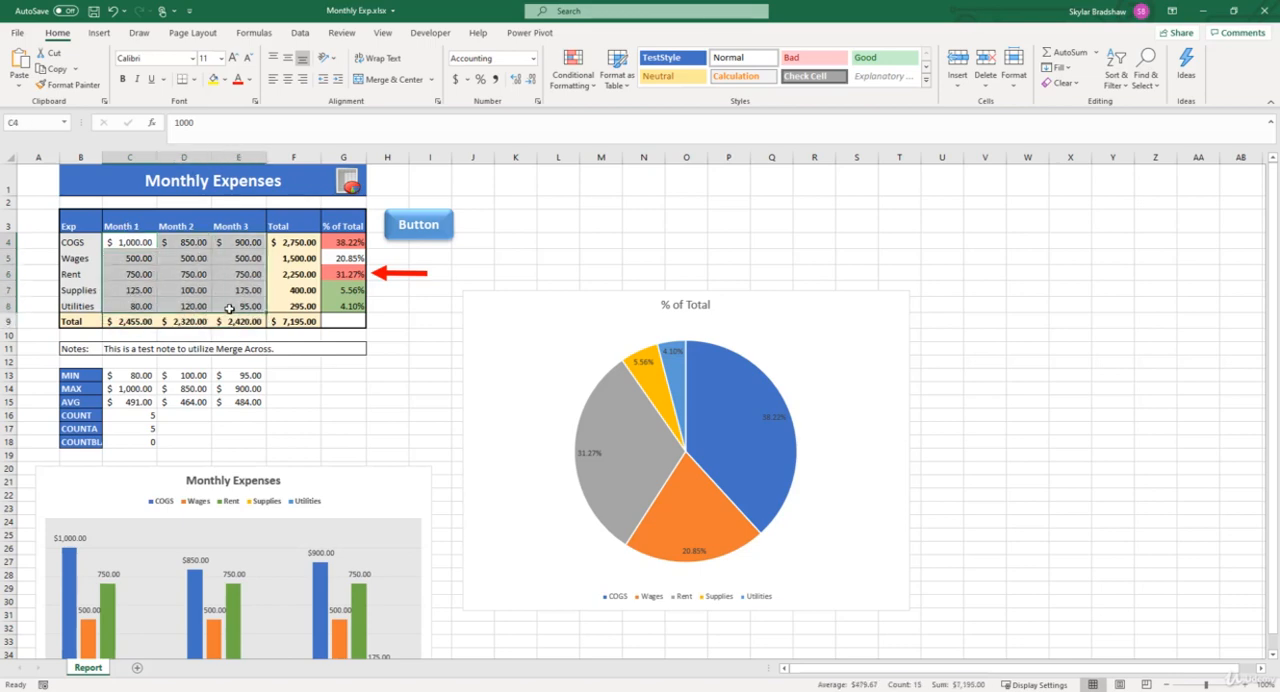
pyautogui.press('Delete')
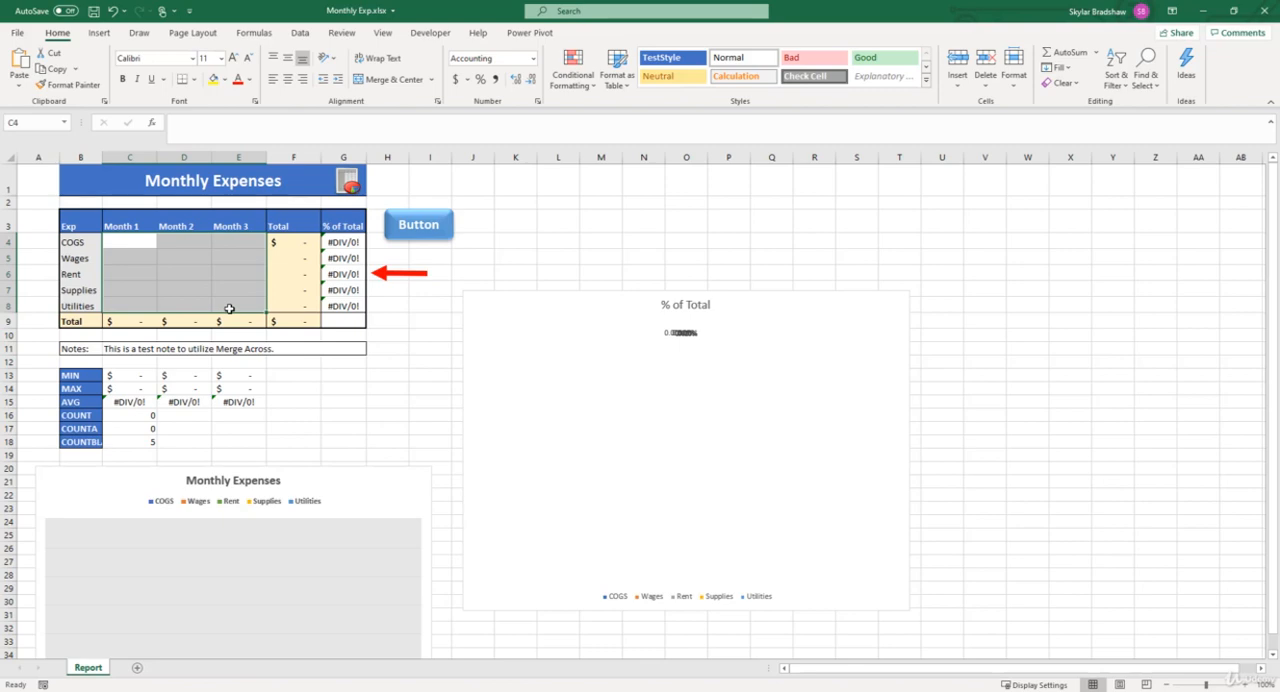
pyautogui.click(229, 308)
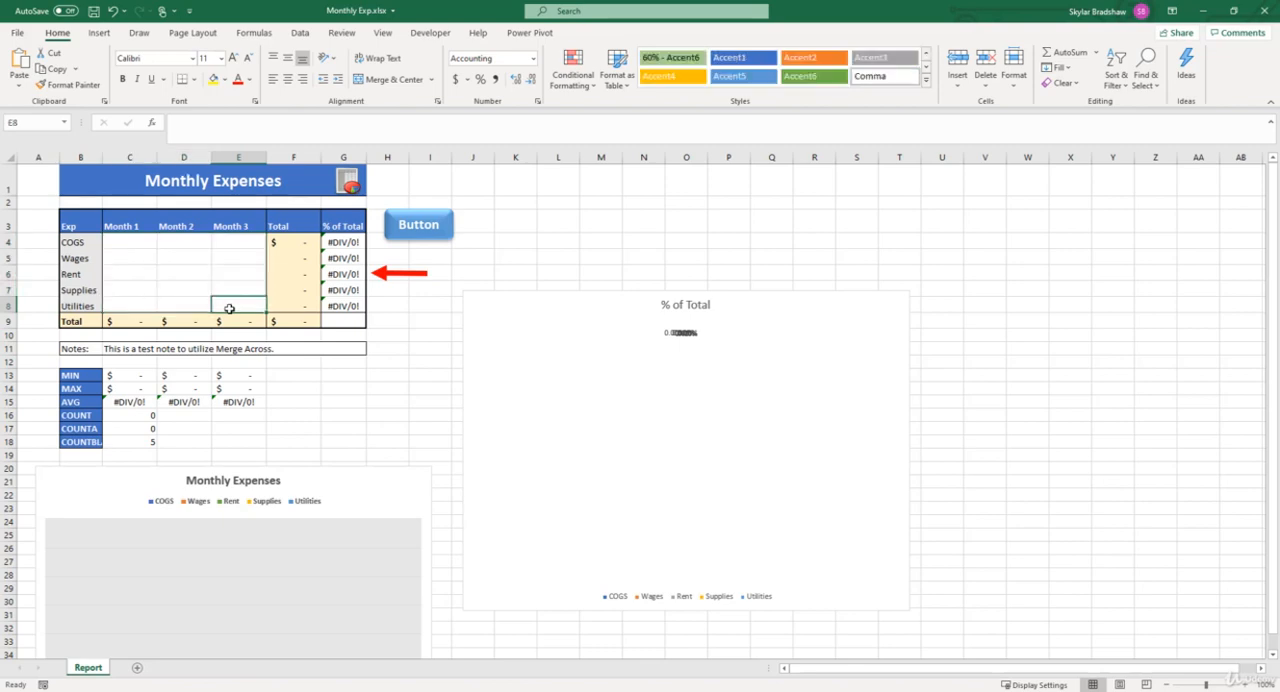
# - Save the workbook as an Excel Template (*.xltx) named Monthly Exp Temp in the Custom Office Templates folder
pyautogui.click(17, 34)
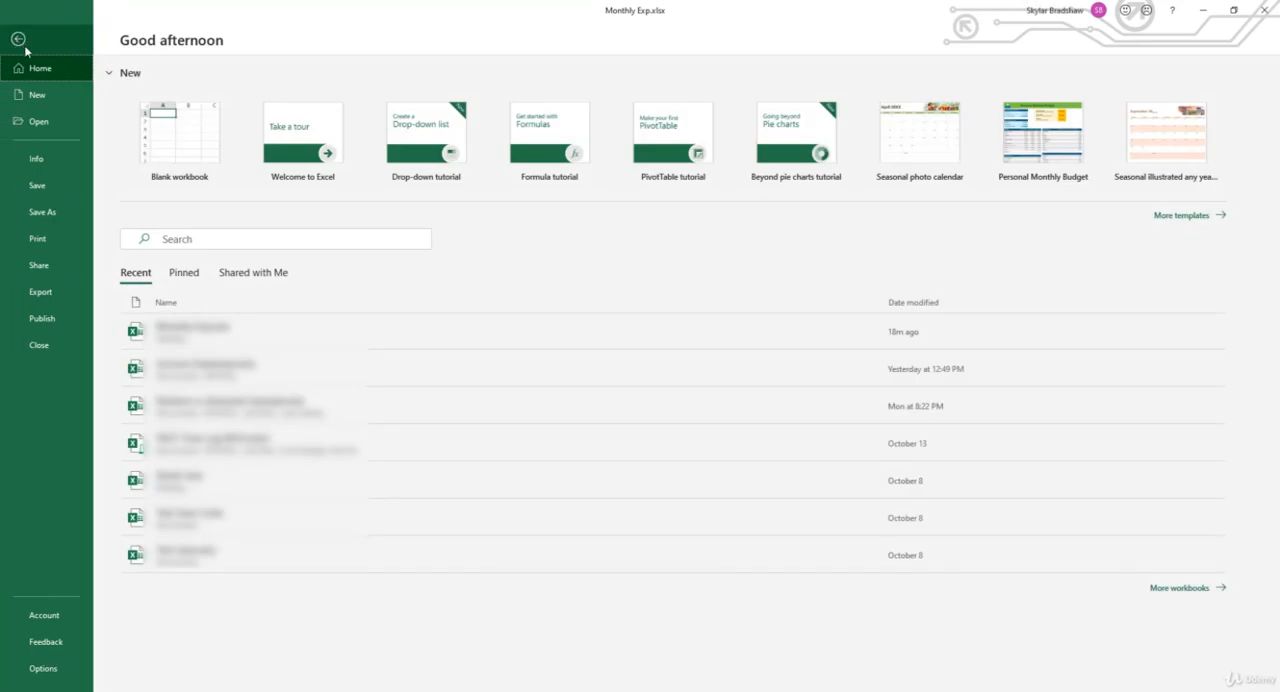
pyautogui.click(68, 214)
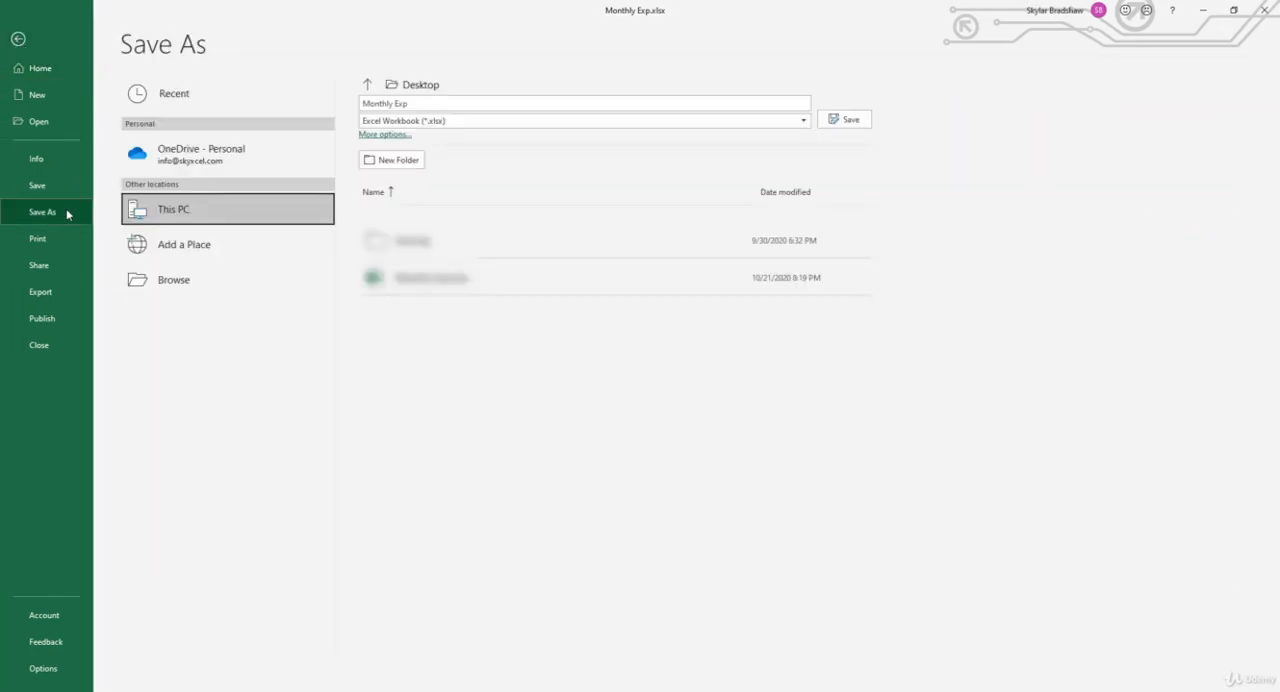
pyautogui.click(440, 101)
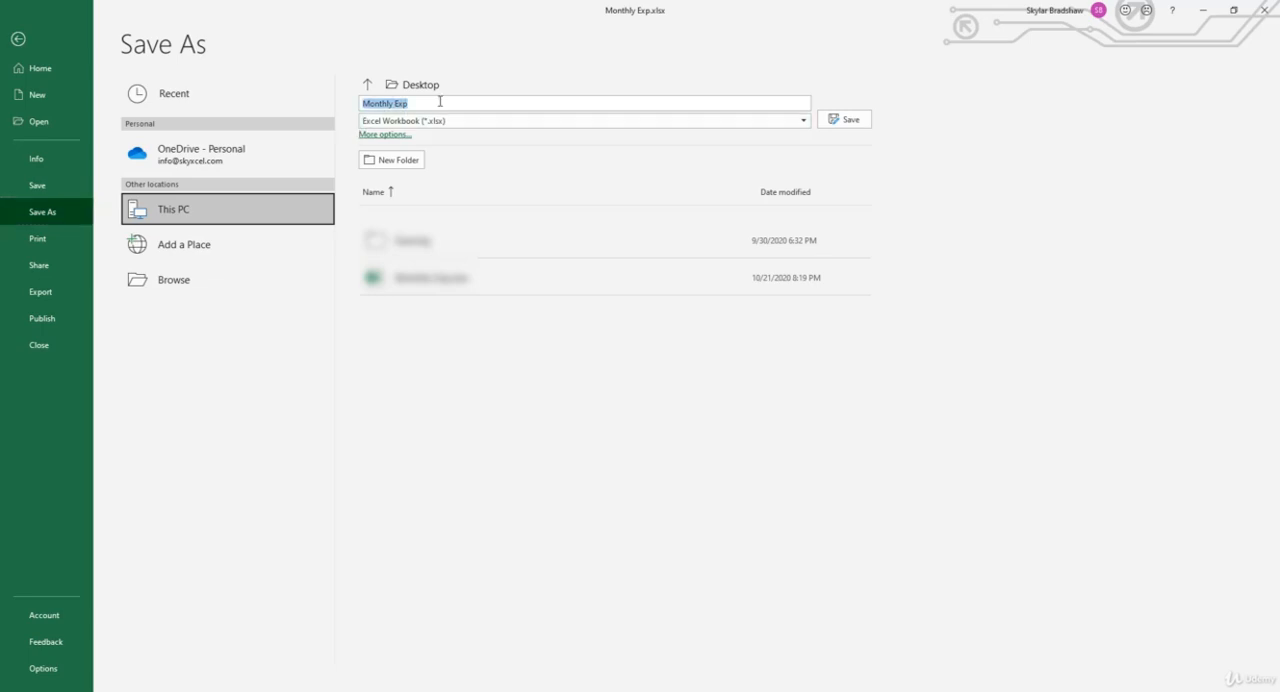
pyautogui.click(440, 101)
pyautogui.write('Temp')
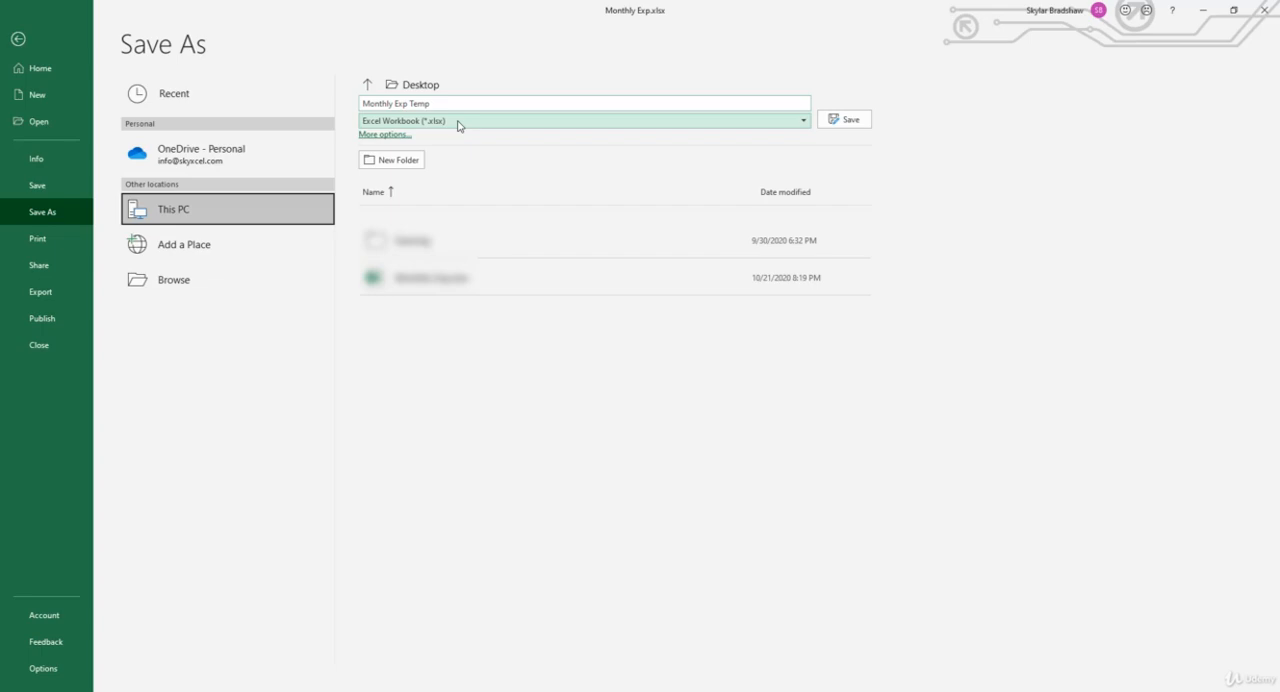
pyautogui.click(457, 120)
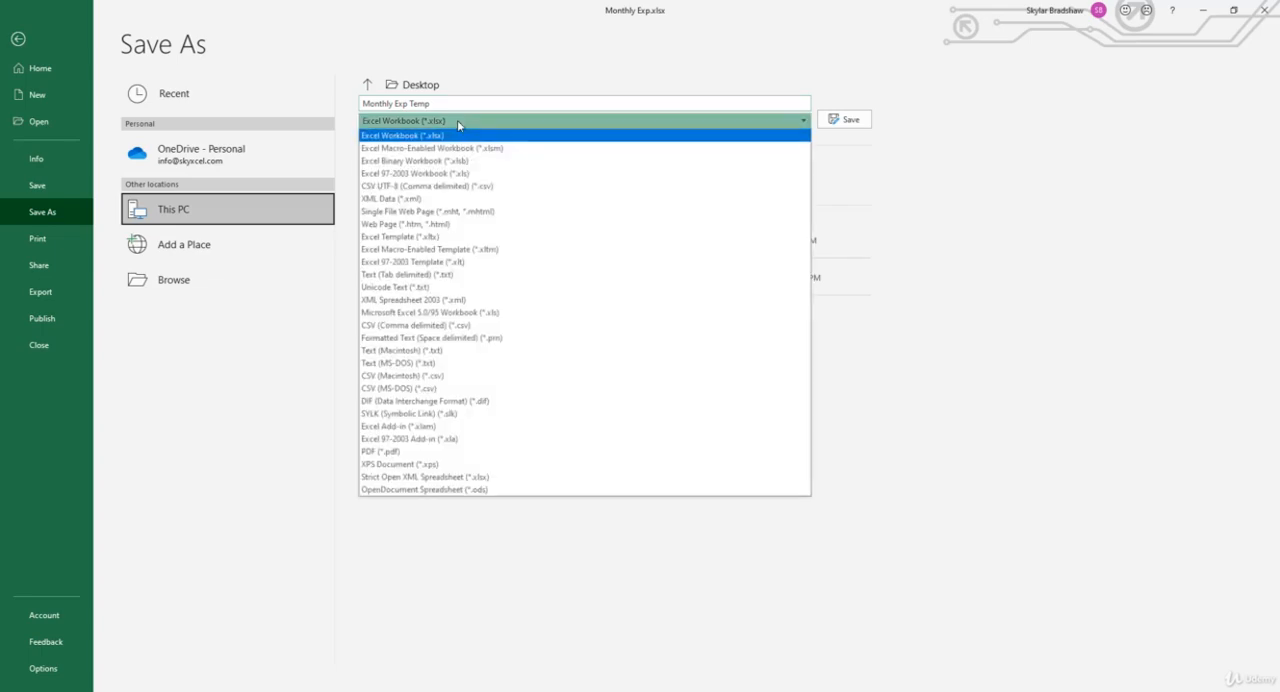
pyautogui.click(401, 237)
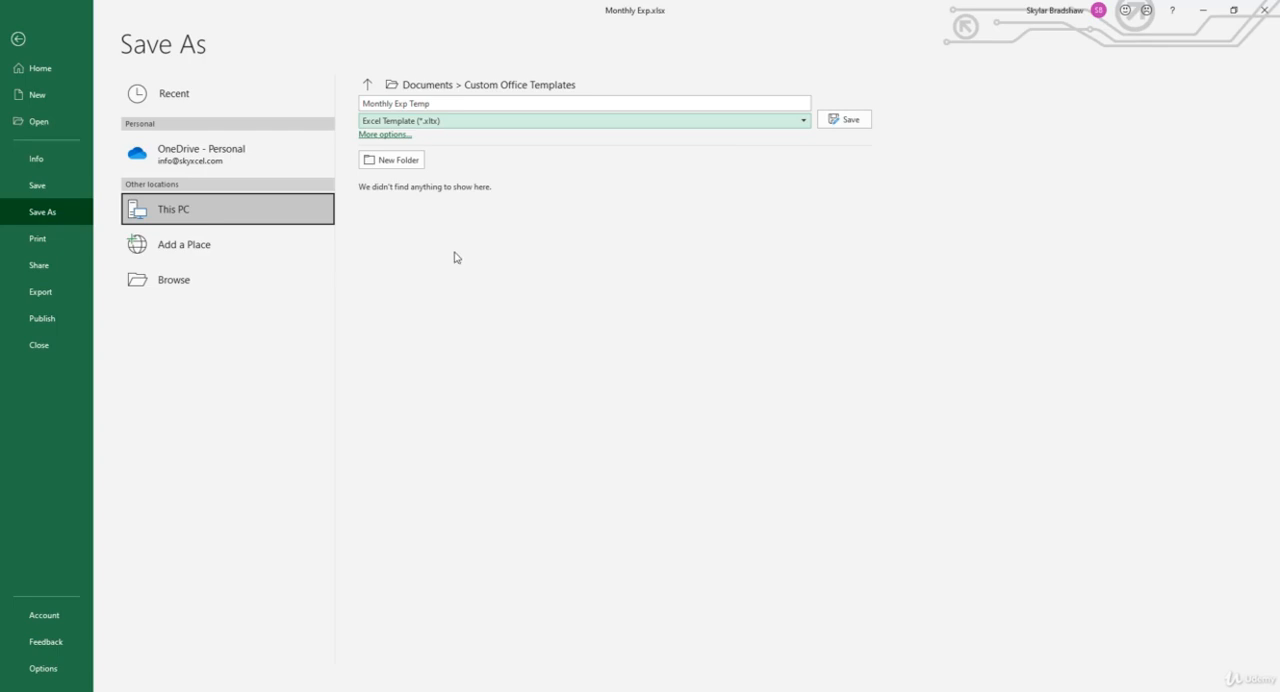
pyautogui.click(435, 91)
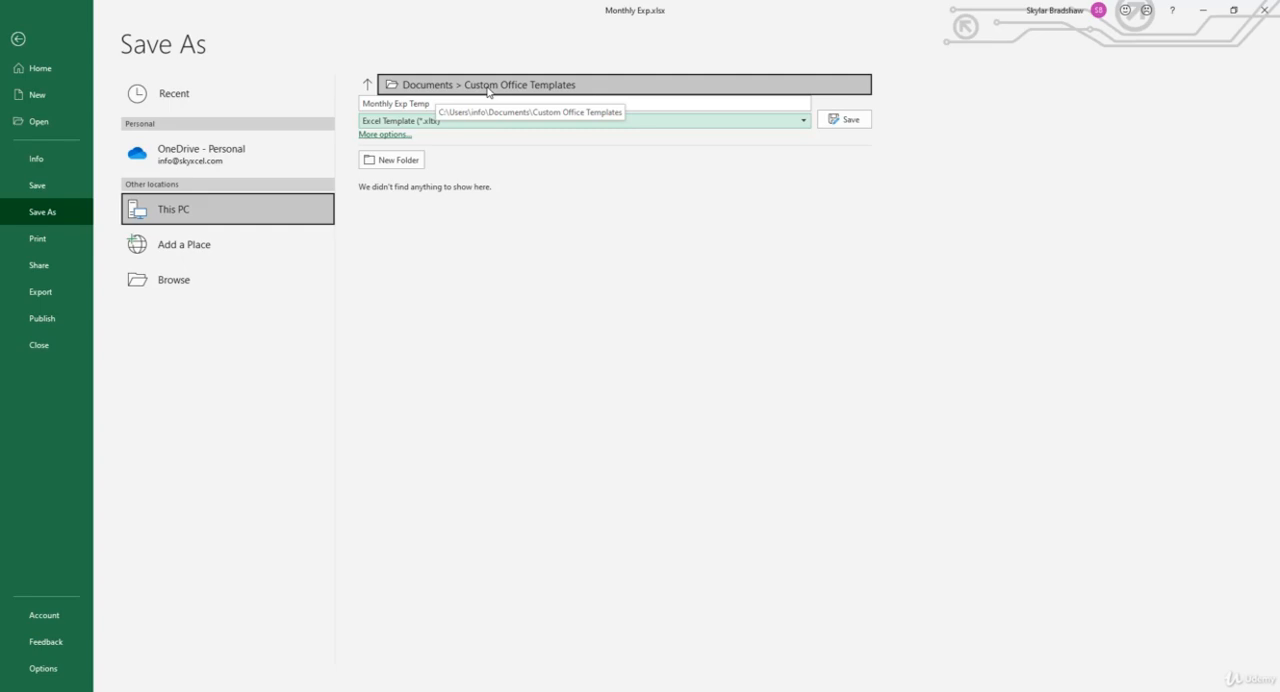
pyautogui.click(837, 119)
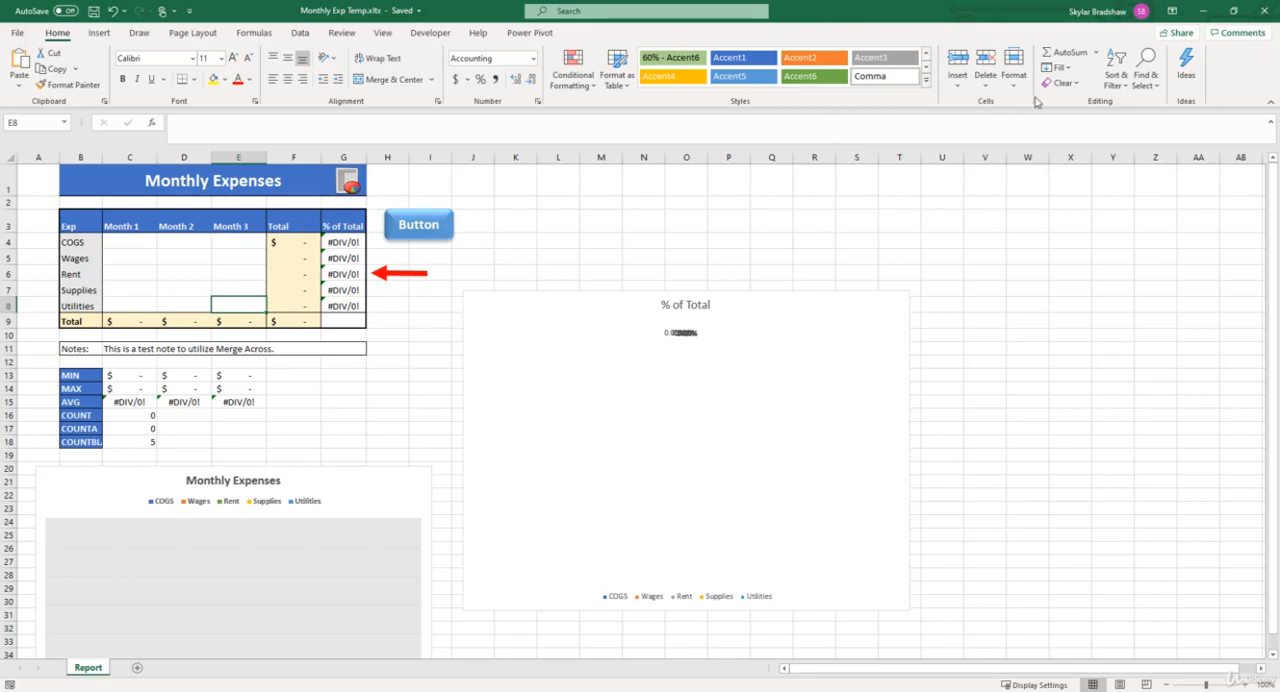
# - Close the saved template and restart Excel, going to the templates available for a new workbook
pyautogui.click(1270, 18)
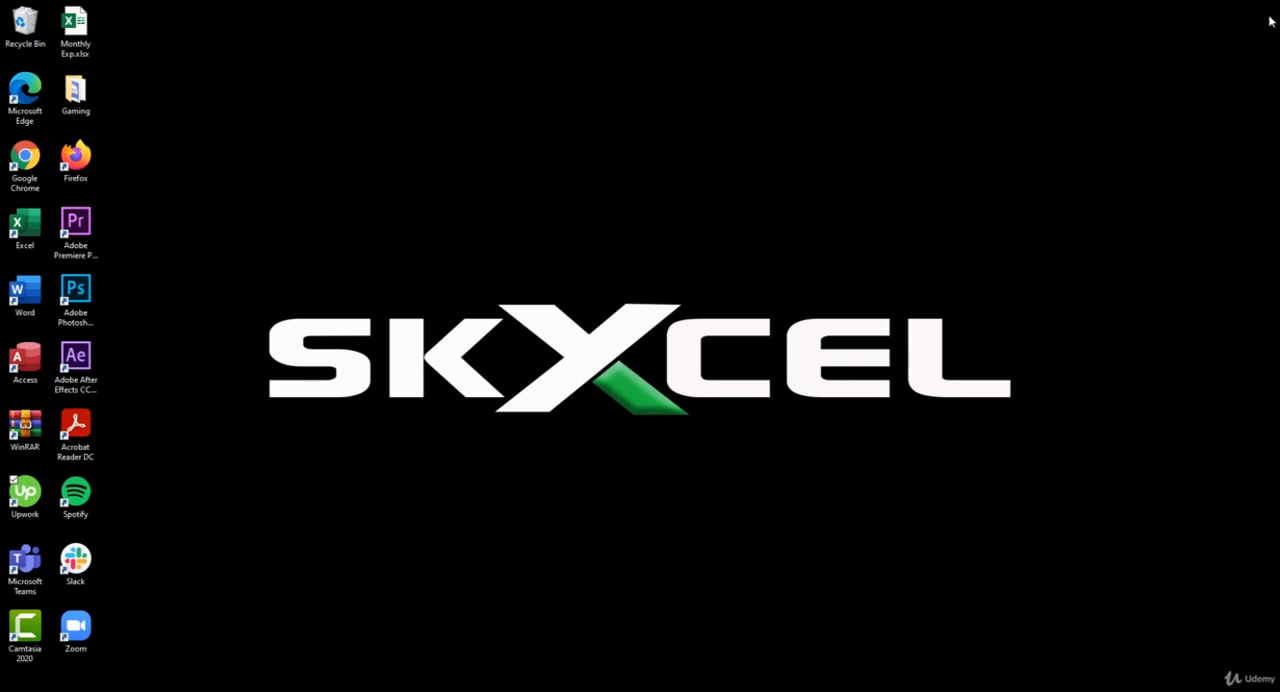
pyautogui.doubleClick(44, 222)
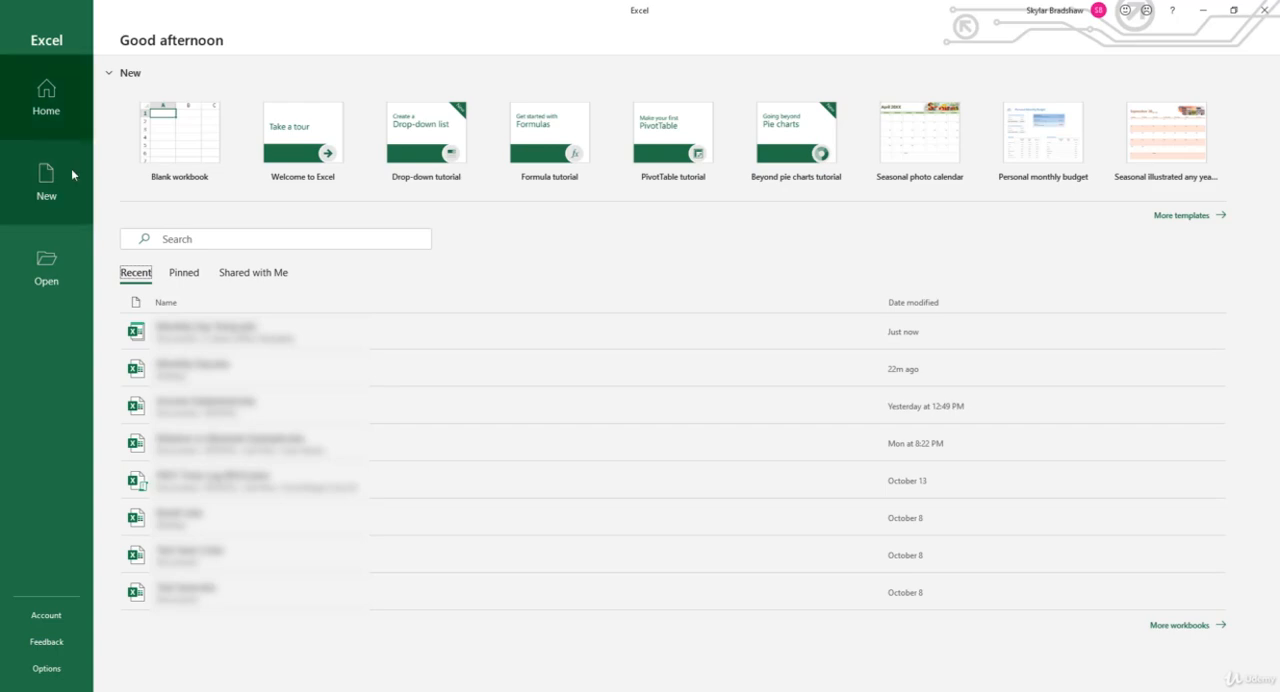
pyautogui.click(72, 175)
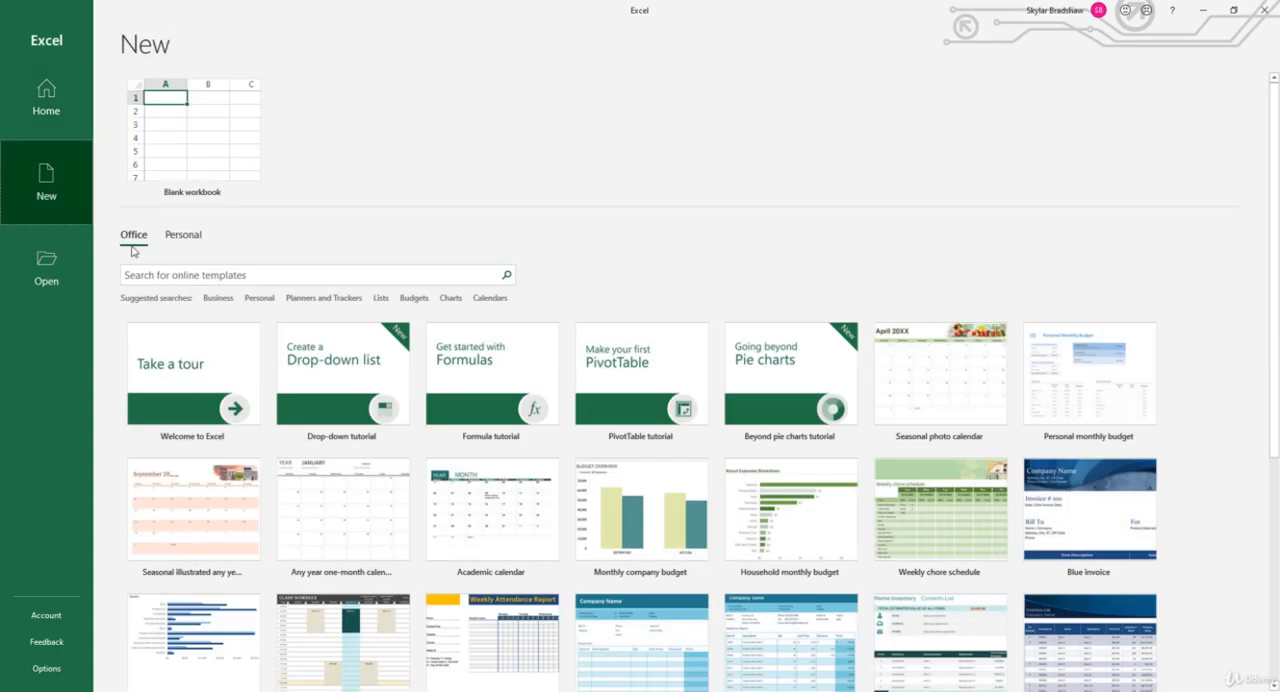
# - Look over the Office templates and create a new workbook from the personal template Monthly Exp Temp
pyautogui.scroll(-3, 650, 565)
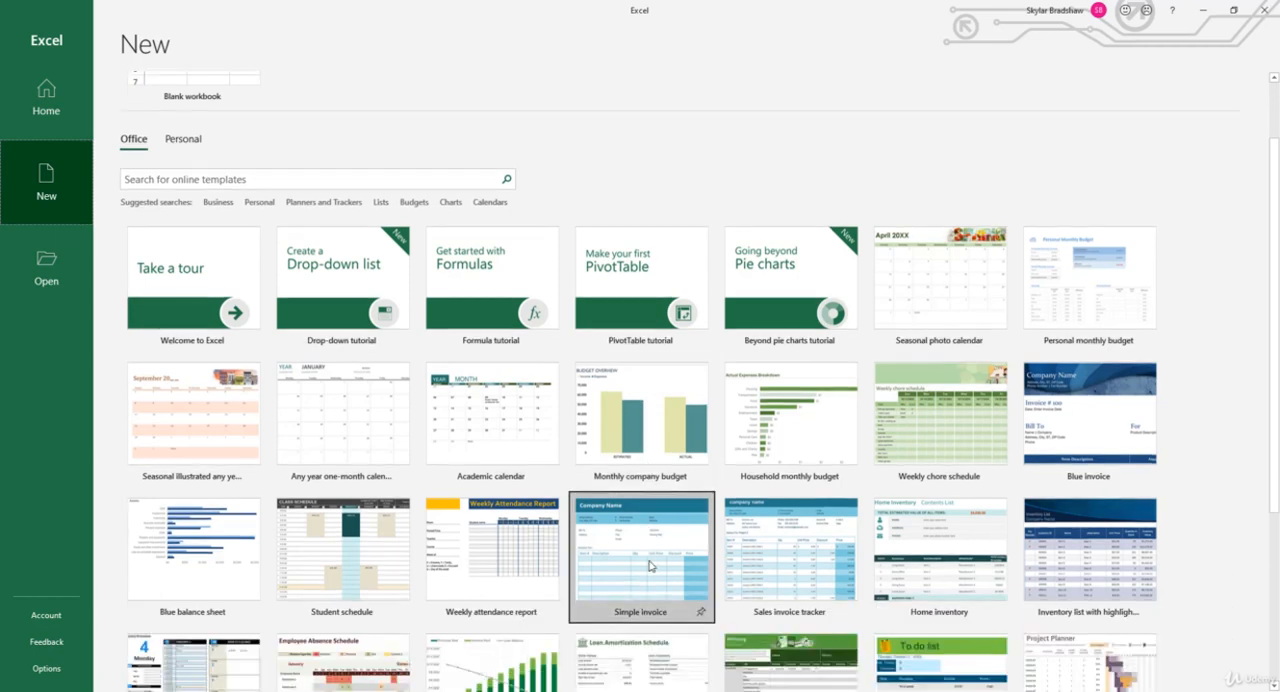
pyautogui.scroll(-1, 650, 566)
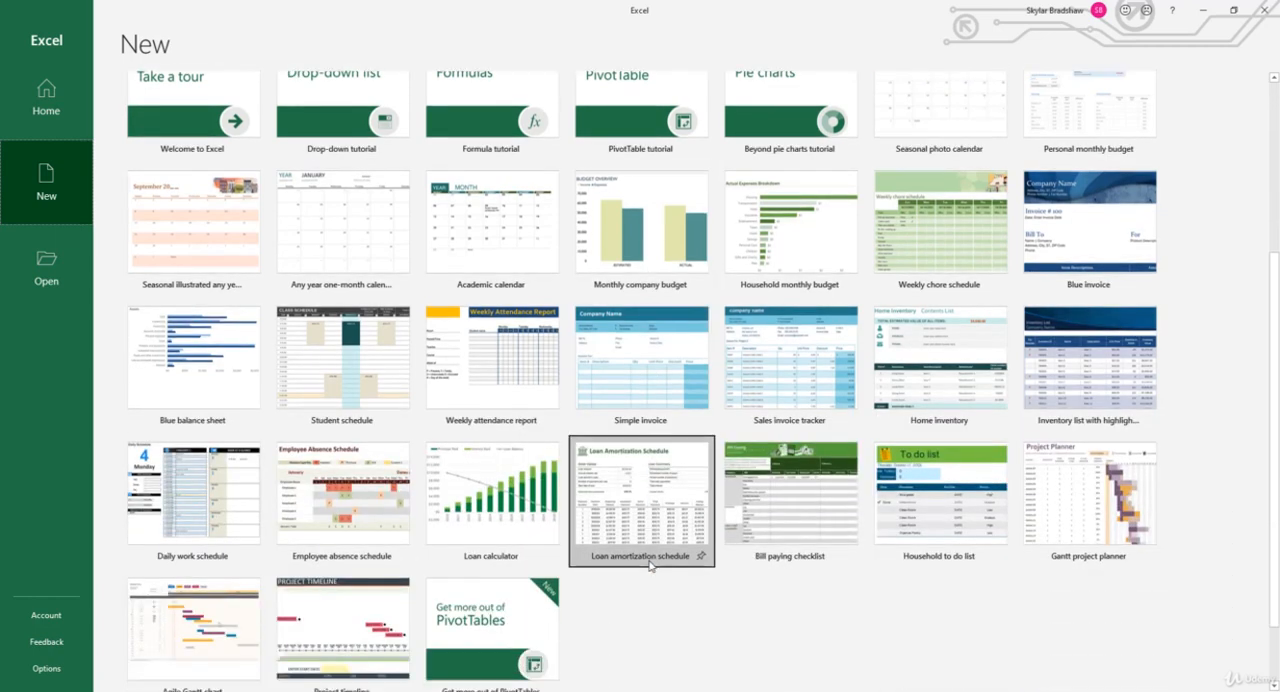
pyautogui.scroll(4, 650, 567)
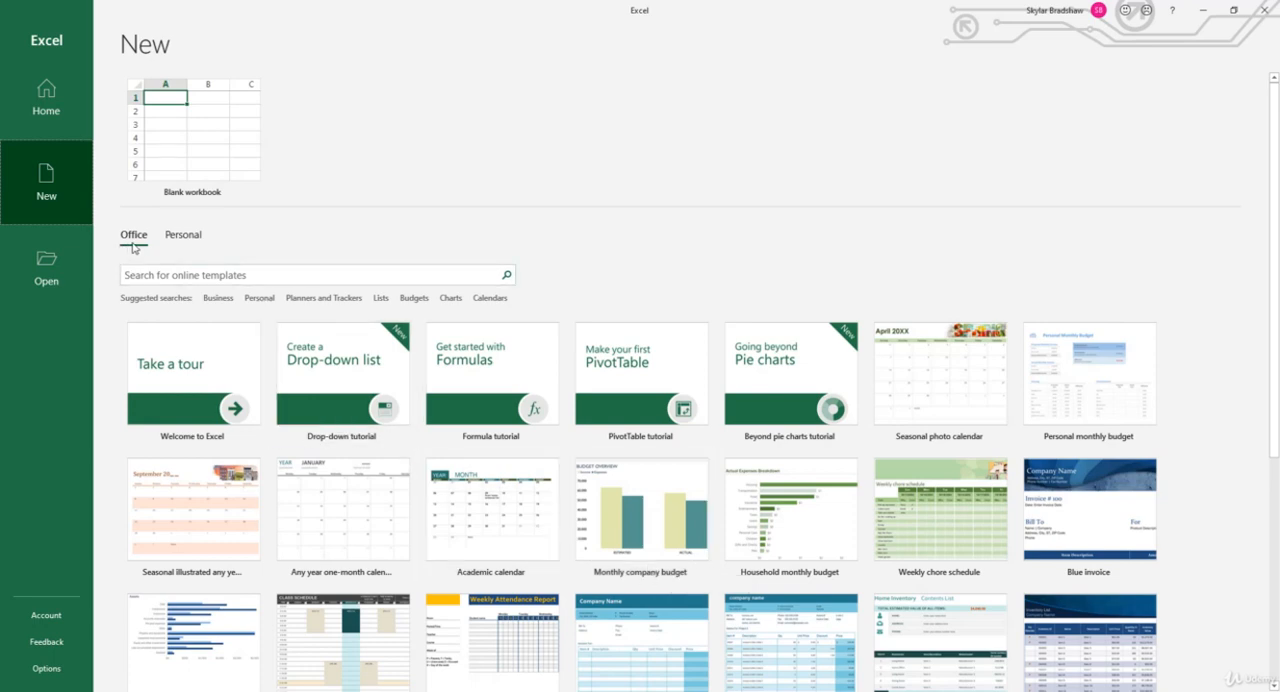
pyautogui.click(176, 242)
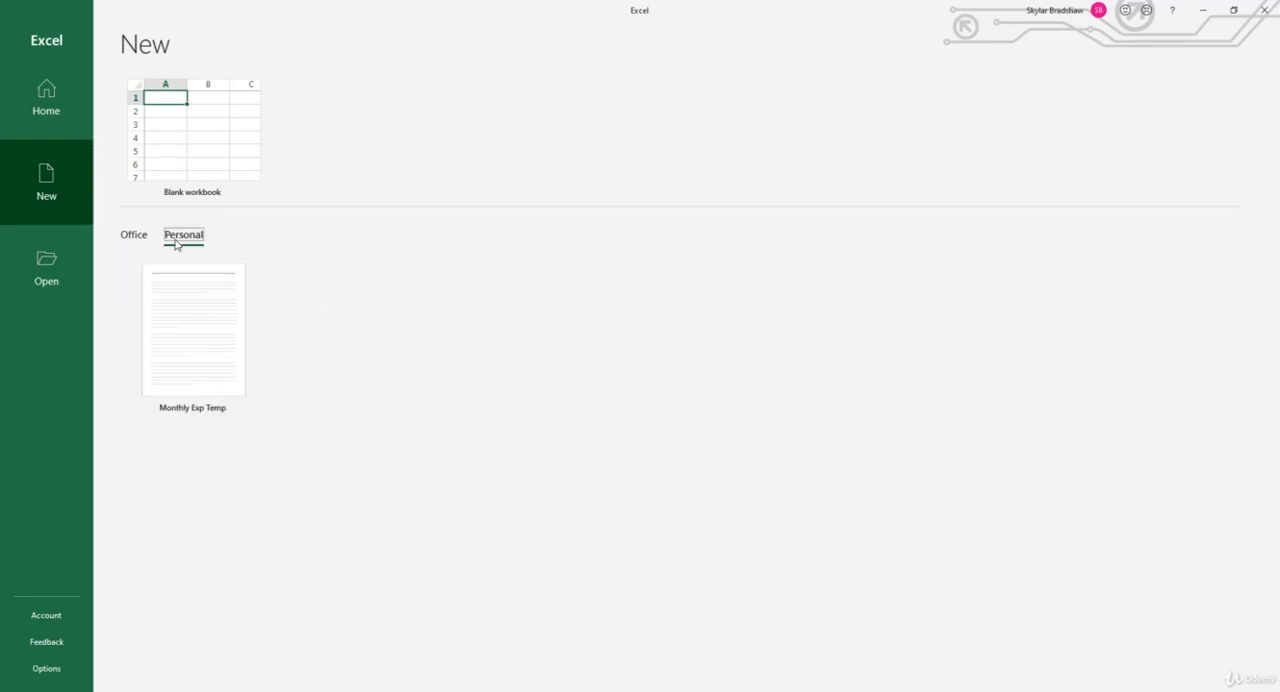
pyautogui.click(181, 310)
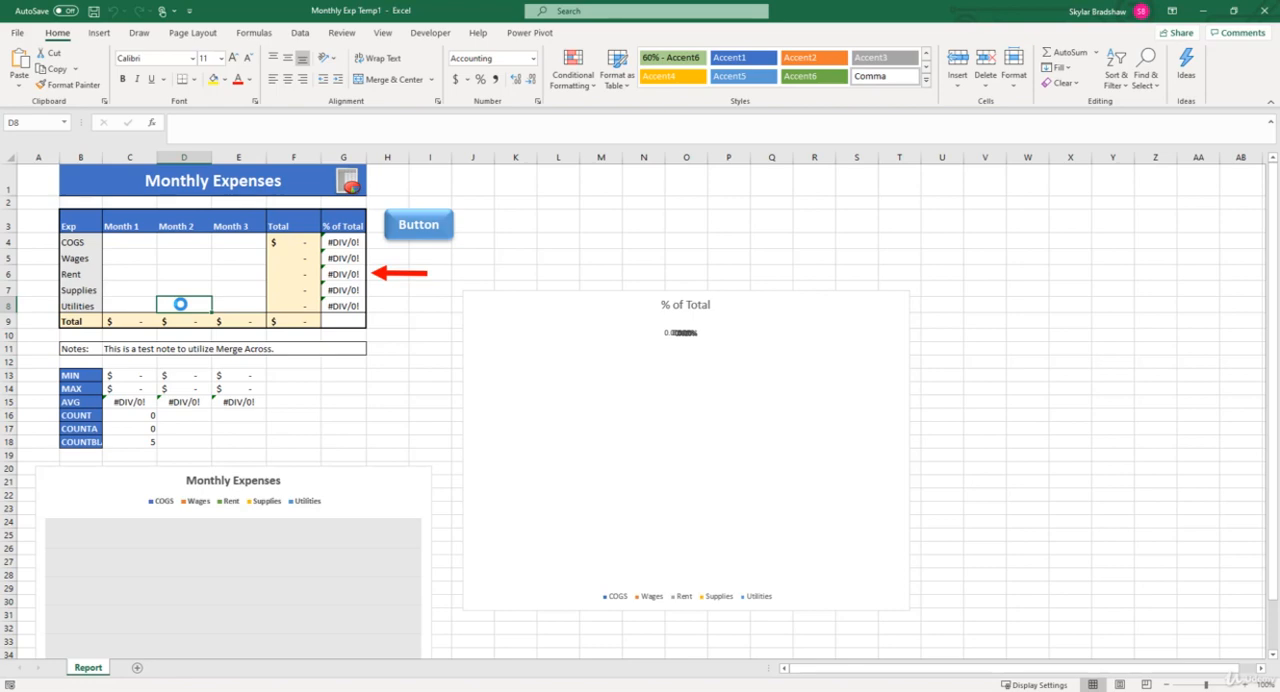
# - Replace the headings in C3, D3 and E3 with the dates 4/1/20, 5/1/20 and 6/1/20
pyautogui.click(139, 228)
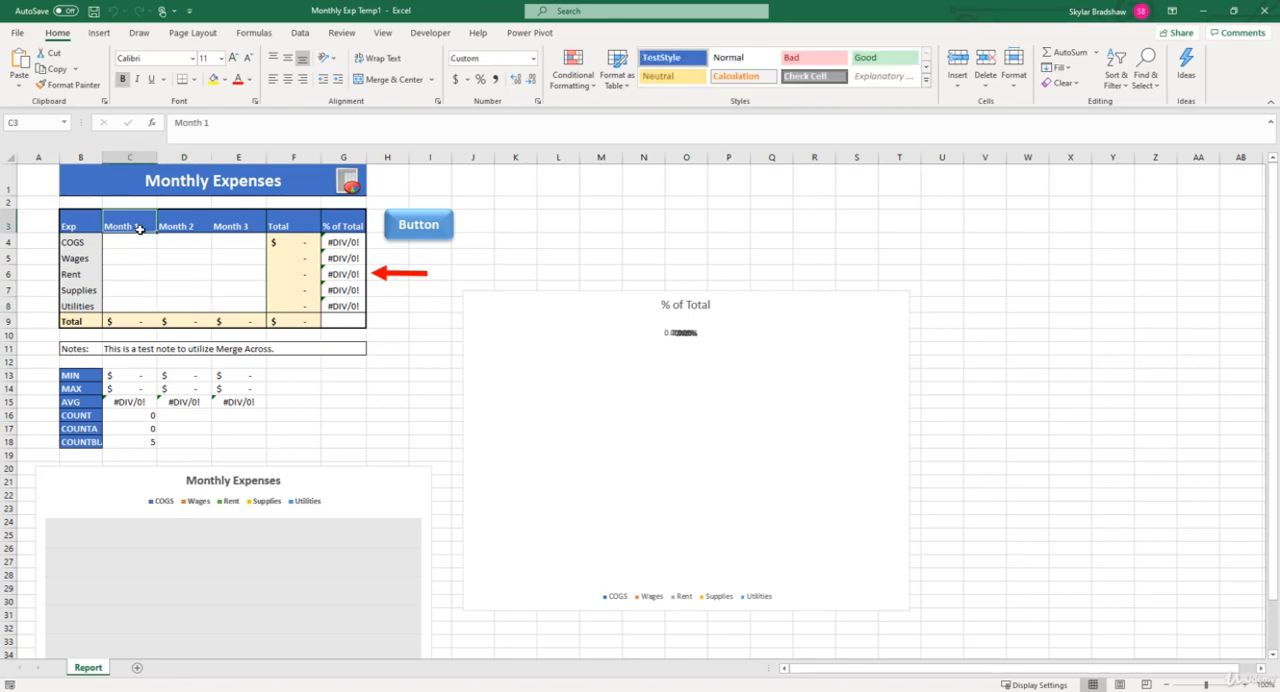
pyautogui.write('4/1/')
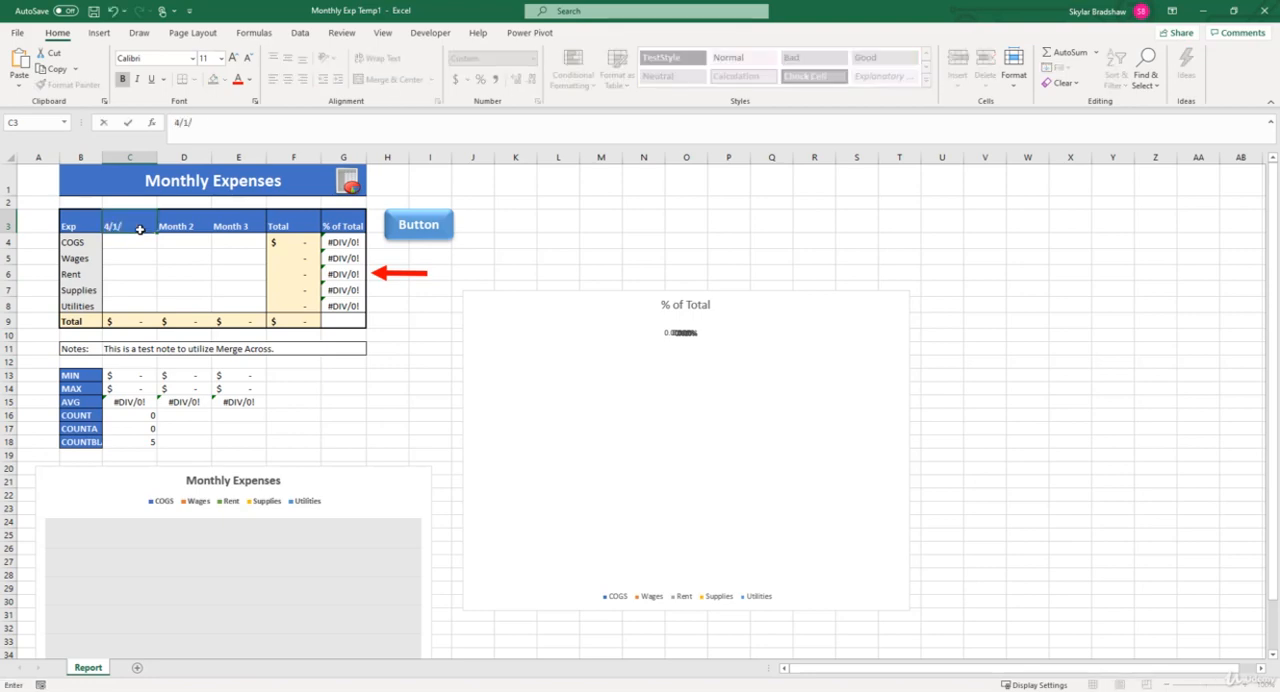
pyautogui.write('20')
pyautogui.press('Tab')
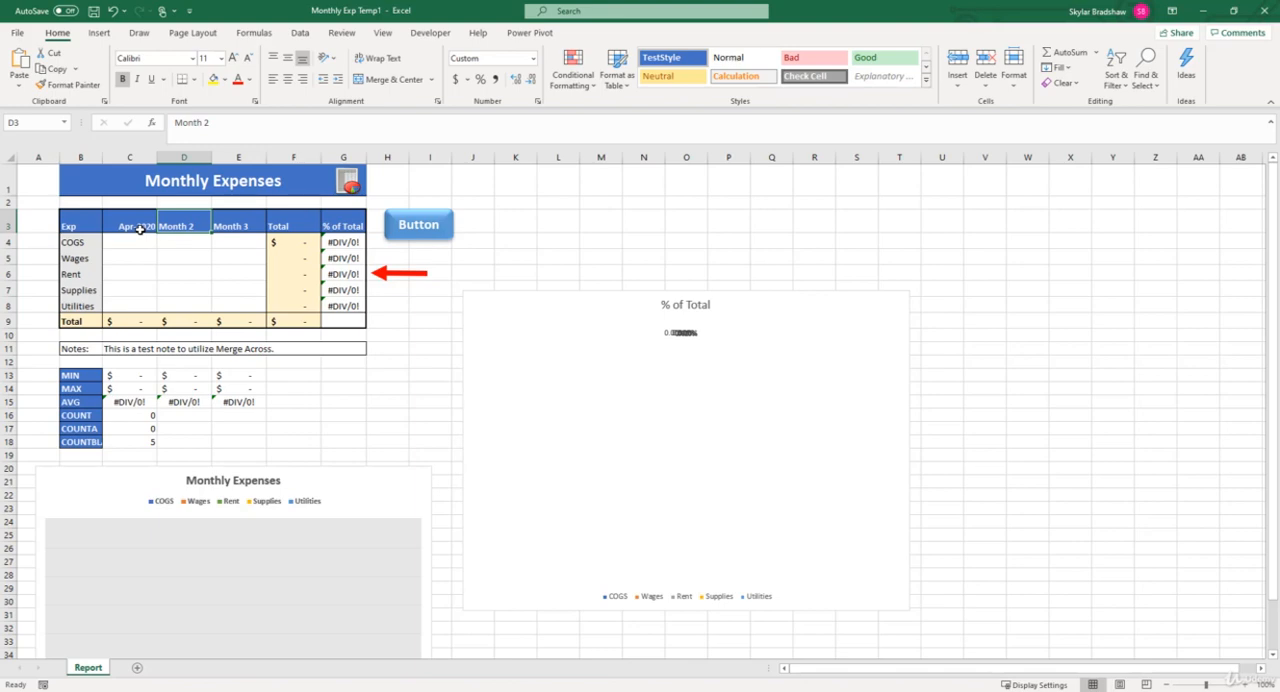
pyautogui.write('5/1/20')
pyautogui.press('Tab')
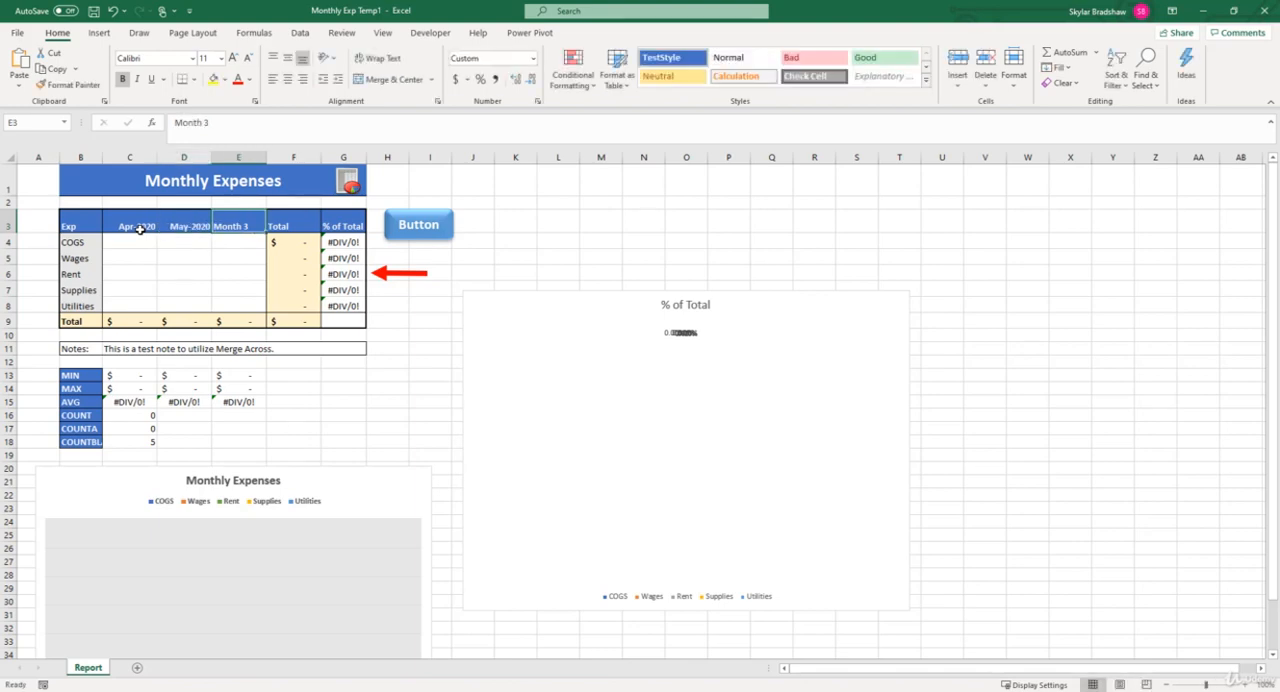
pyautogui.write('6/1/20')
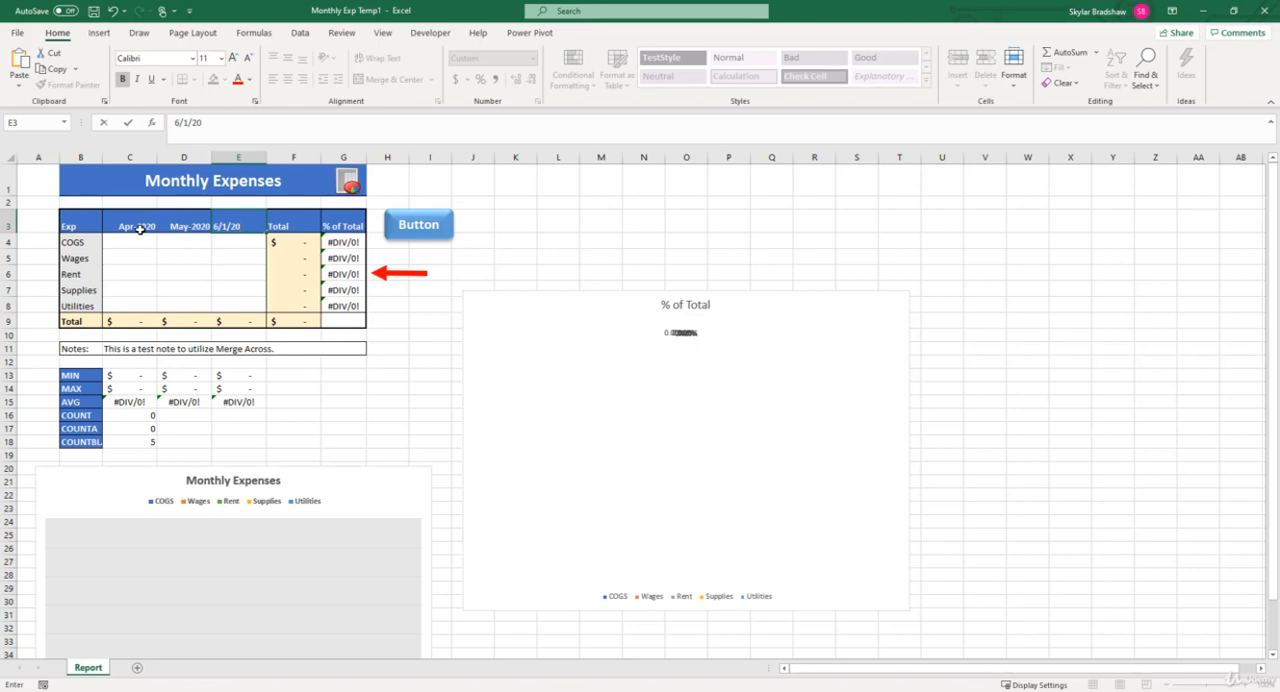
# - Enter COGS amounts of 750, 1000 and 975 for April, May and June 2020, and select the % of Total cells G4:G8
pyautogui.click(136, 239)
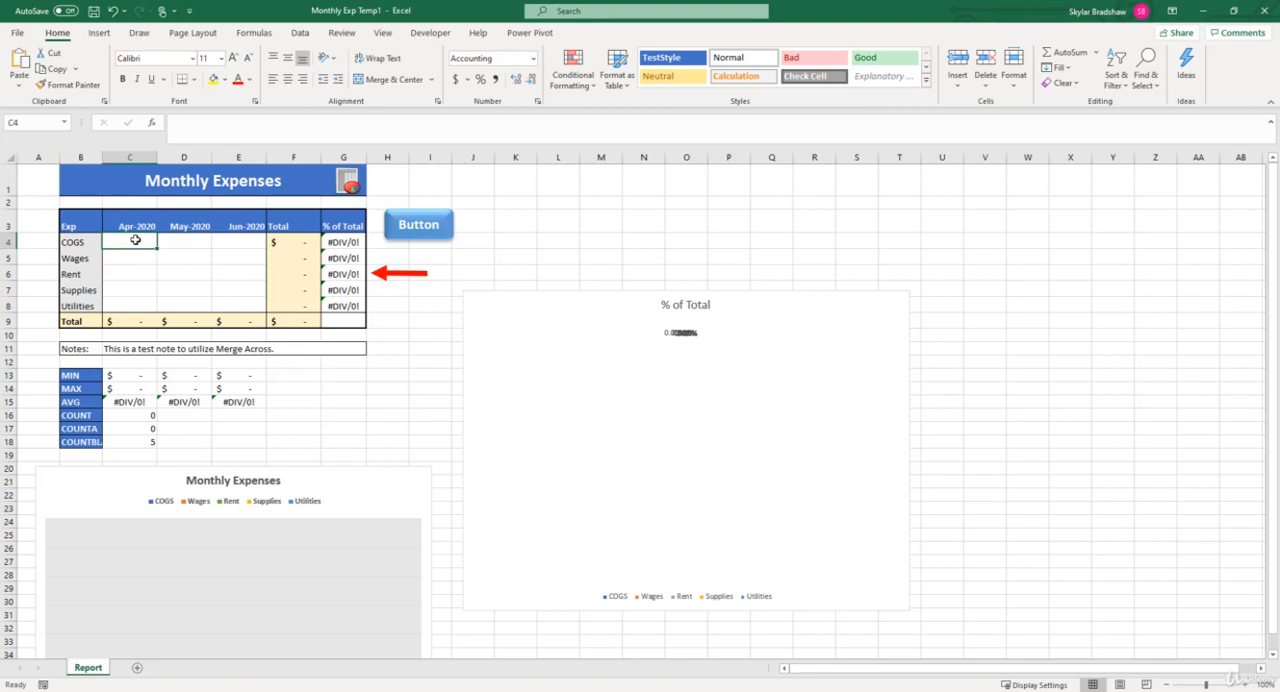
pyautogui.write('750')
pyautogui.press('Tab')
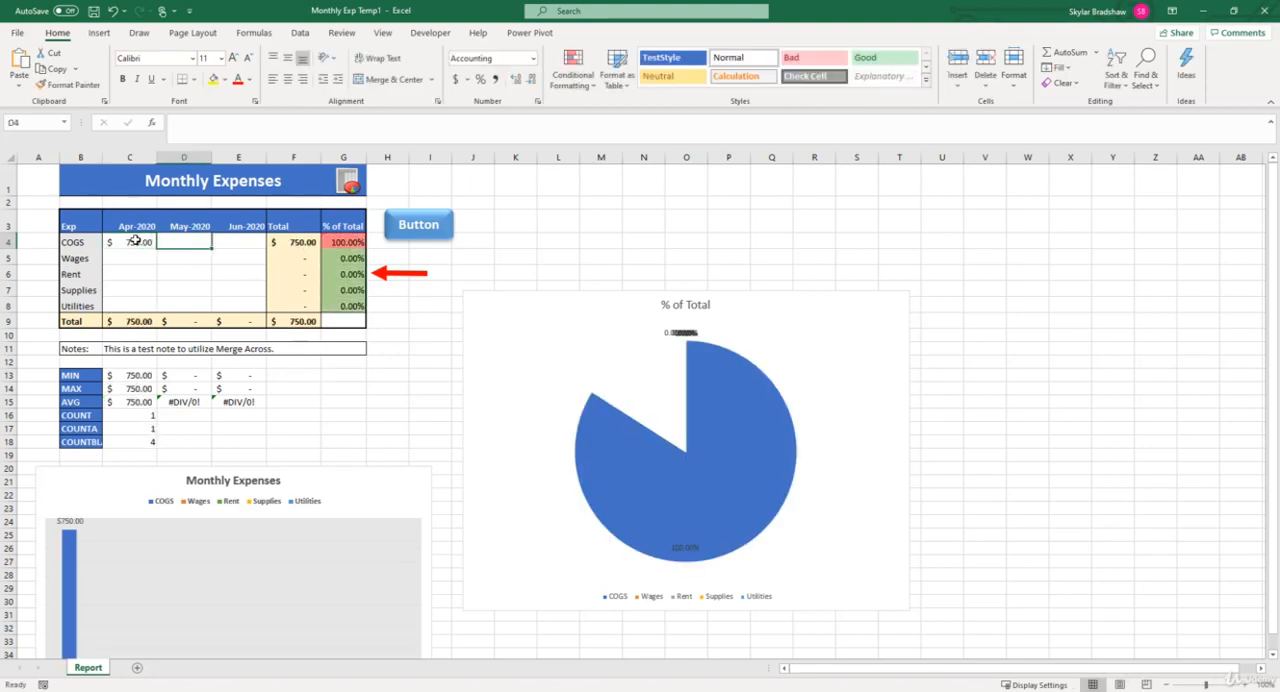
pyautogui.write('1000')
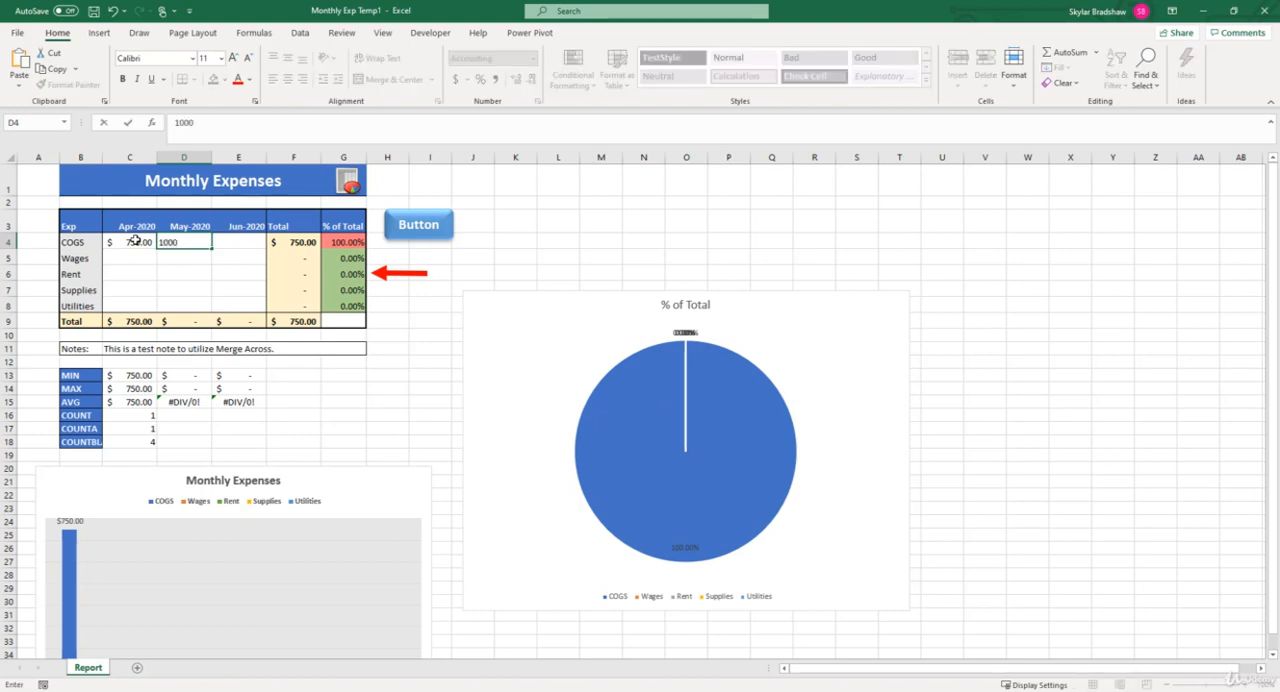
pyautogui.press('Tab')
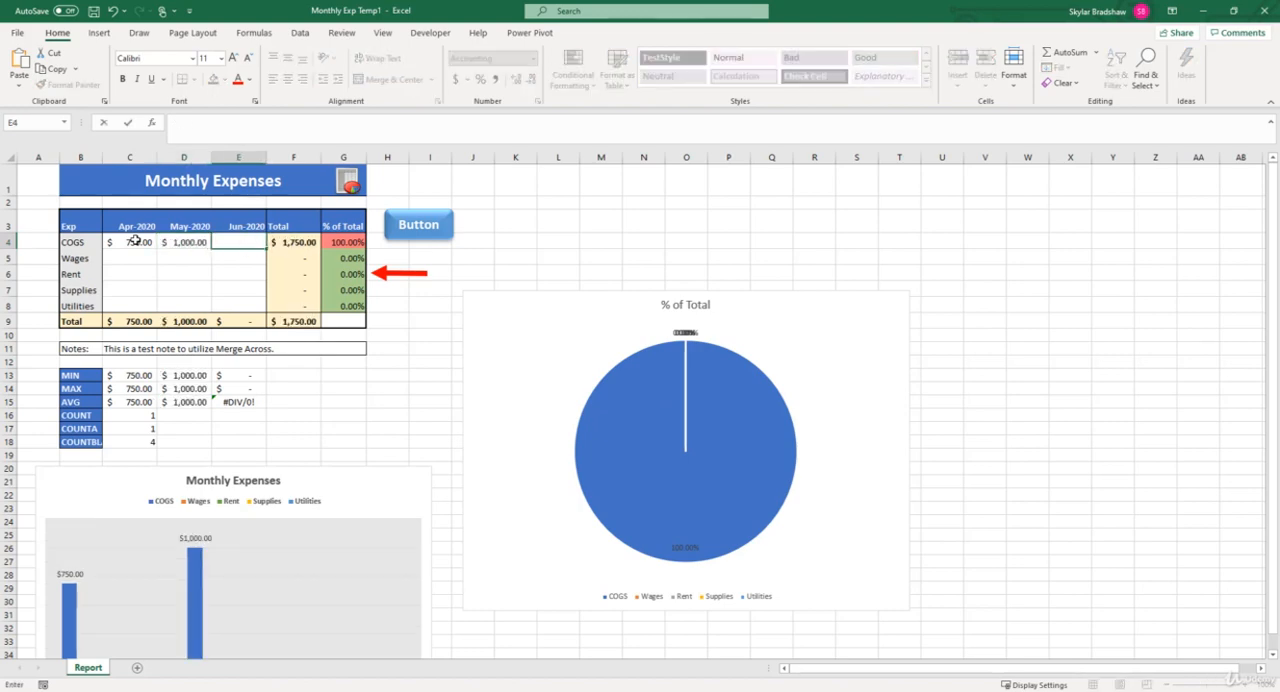
pyautogui.write('975')
pyautogui.press('Return')
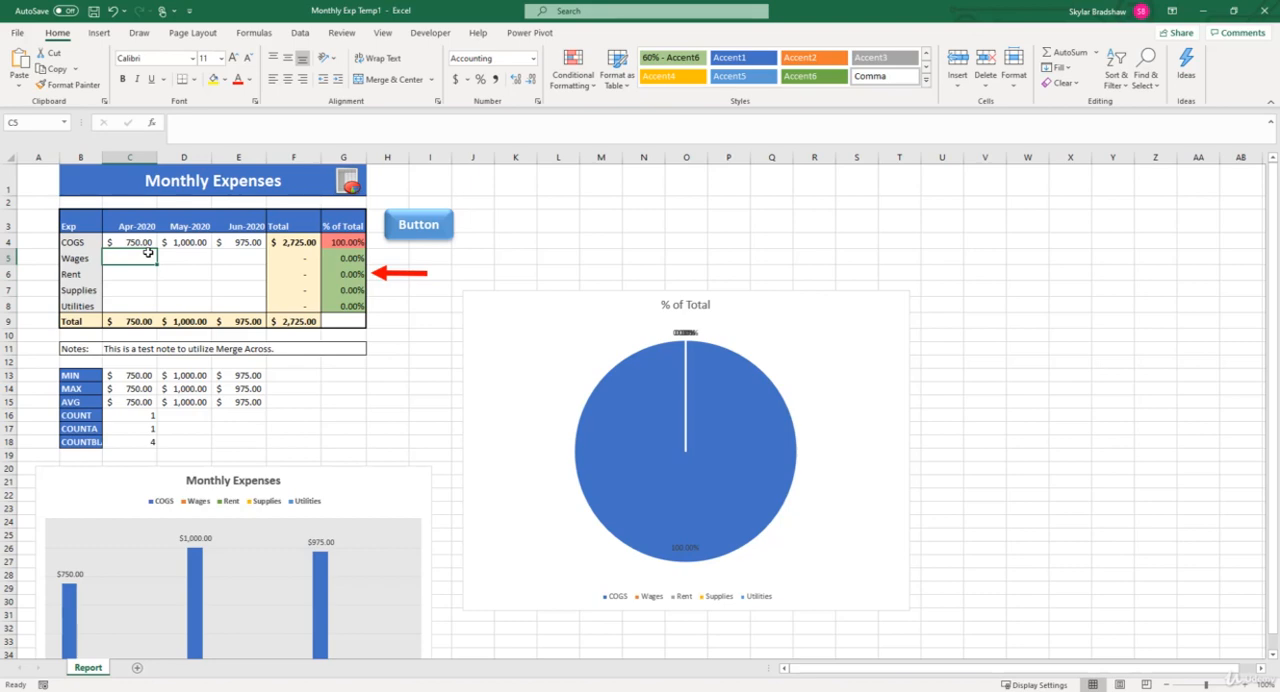
pyautogui.moveTo(337, 242); pyautogui.dragTo(344, 307)
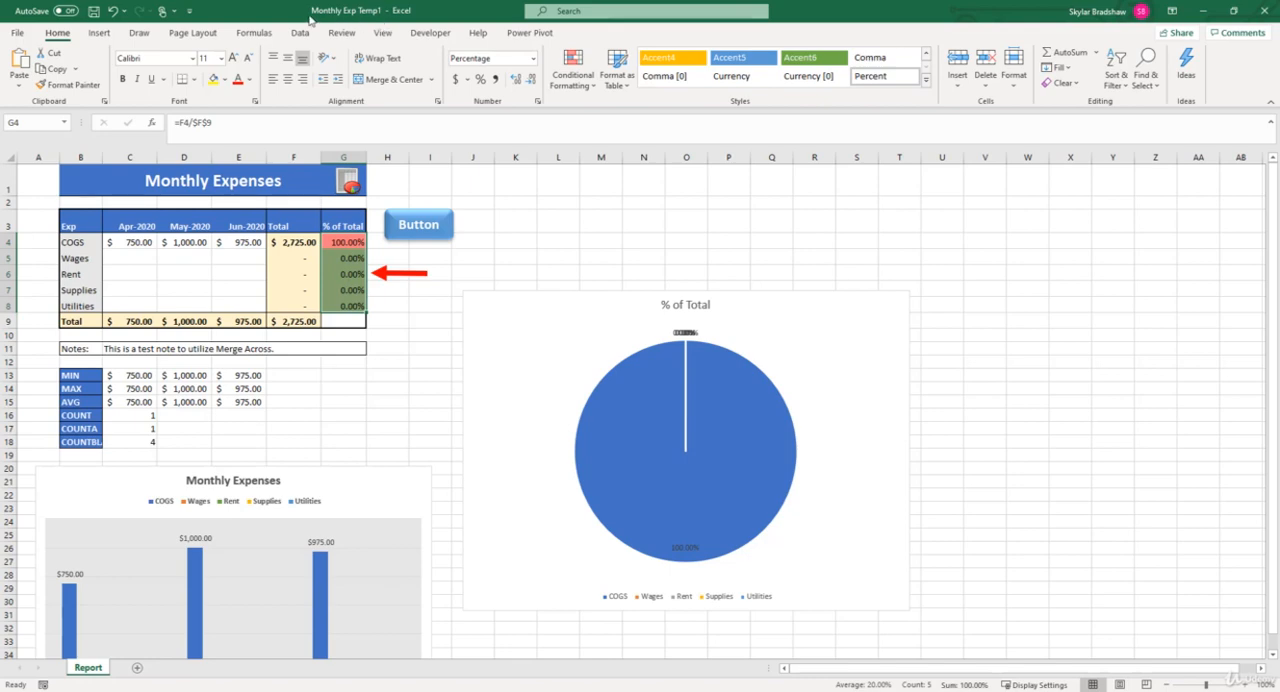
# - Start saving a copy of the report as an Excel Workbook (*.xlsx) in this PC's Documents folder, ready for a file name
pyautogui.click(17, 33)
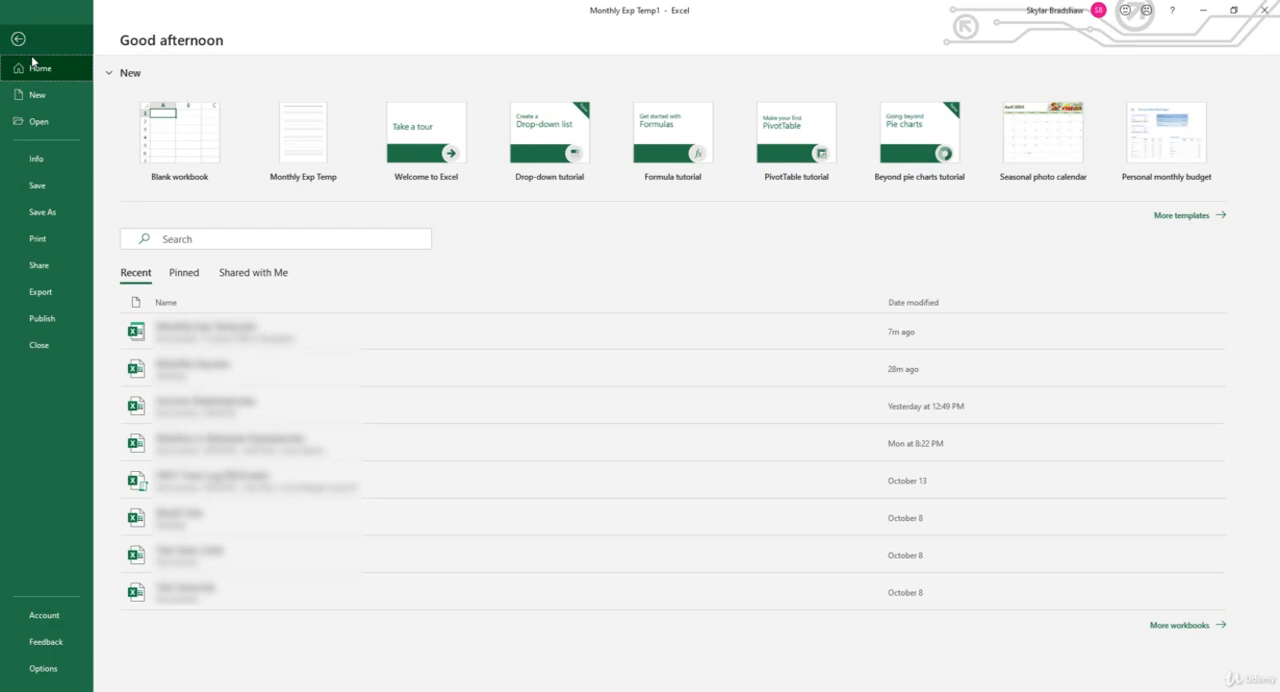
pyautogui.click(69, 211)
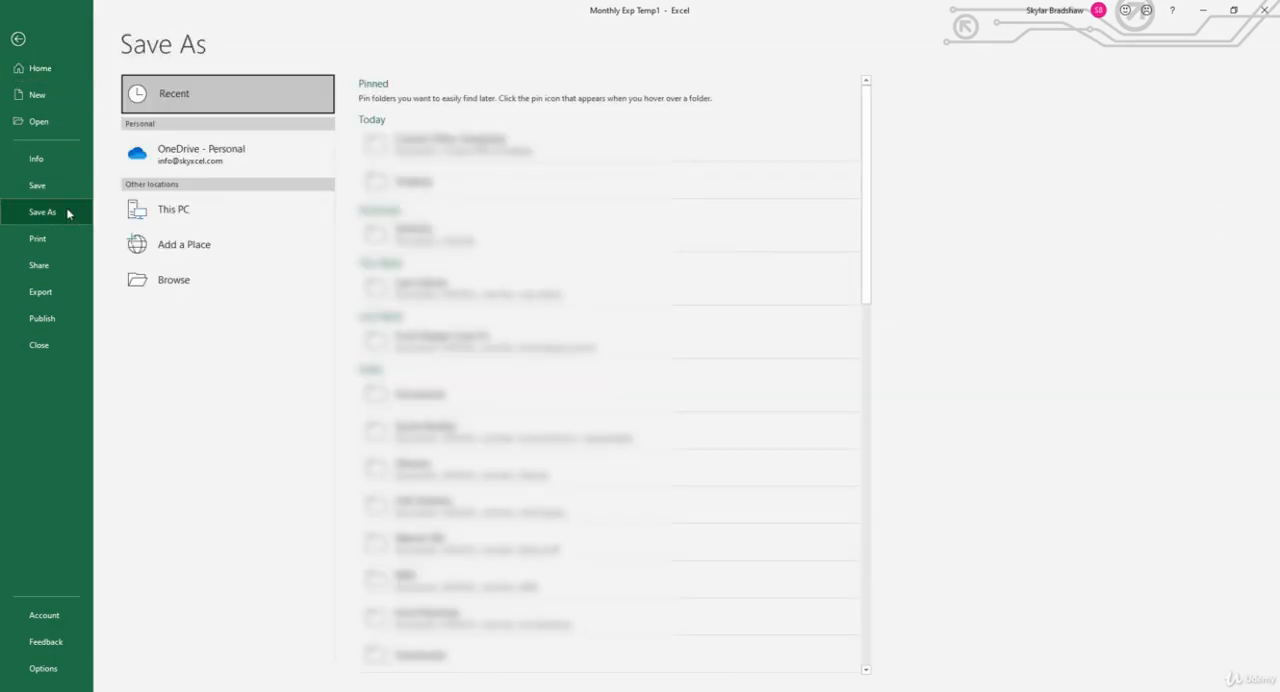
pyautogui.click(169, 218)
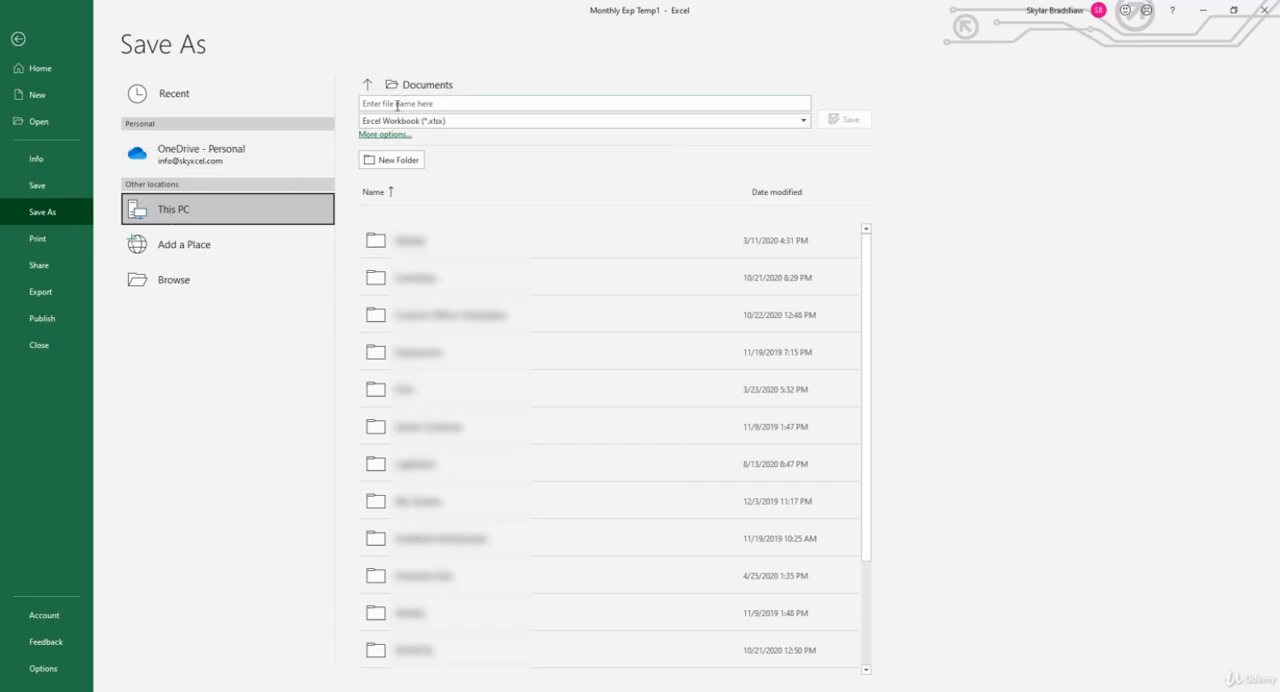
pyautogui.click(397, 104)
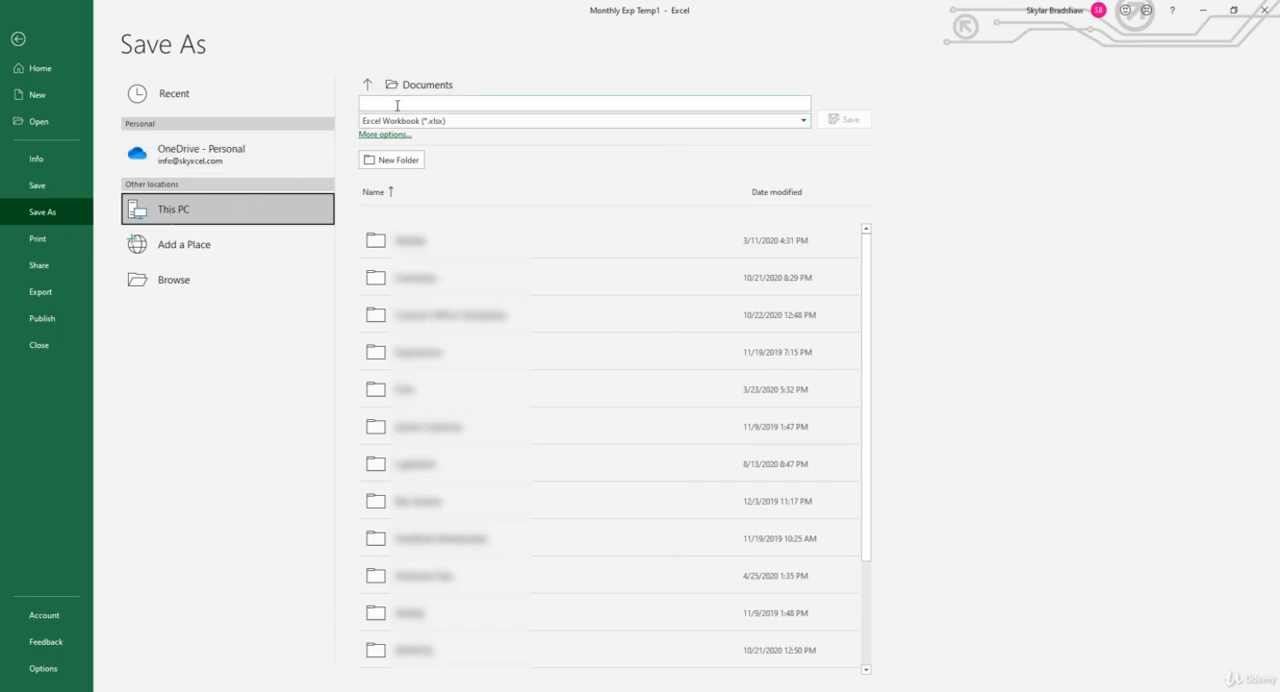